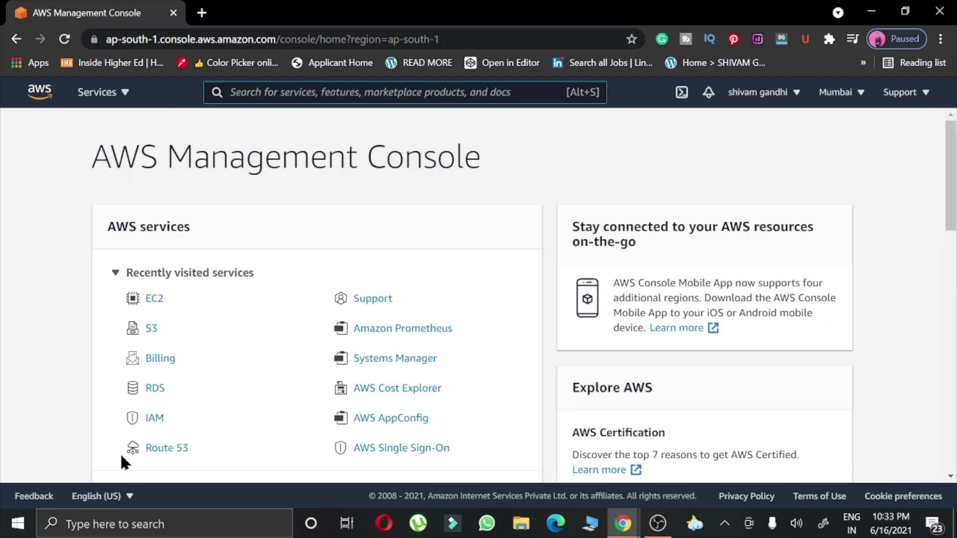
- Open the EC2 dashboard from the recently visited services
left_click(154, 300)
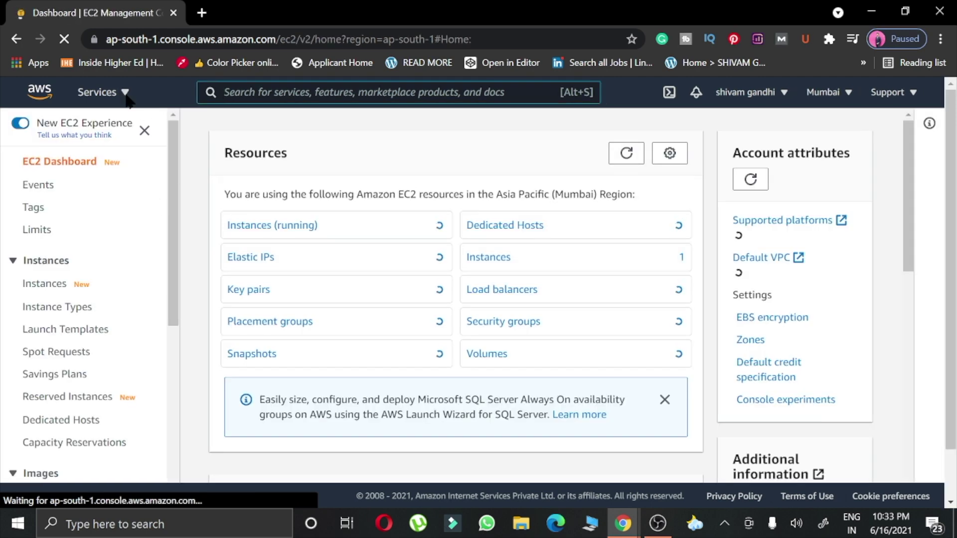
left_click(125, 94)
left_click(124, 94)
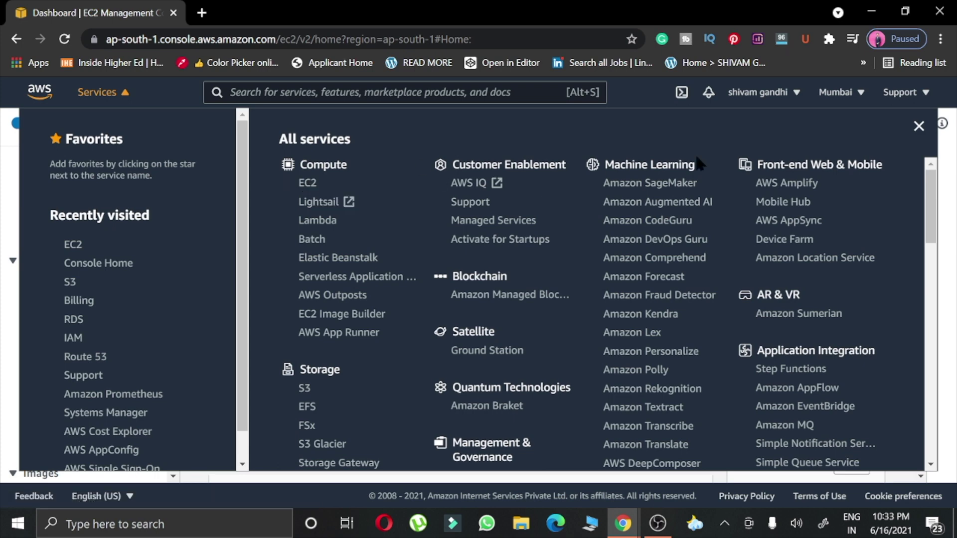
left_click(918, 126)
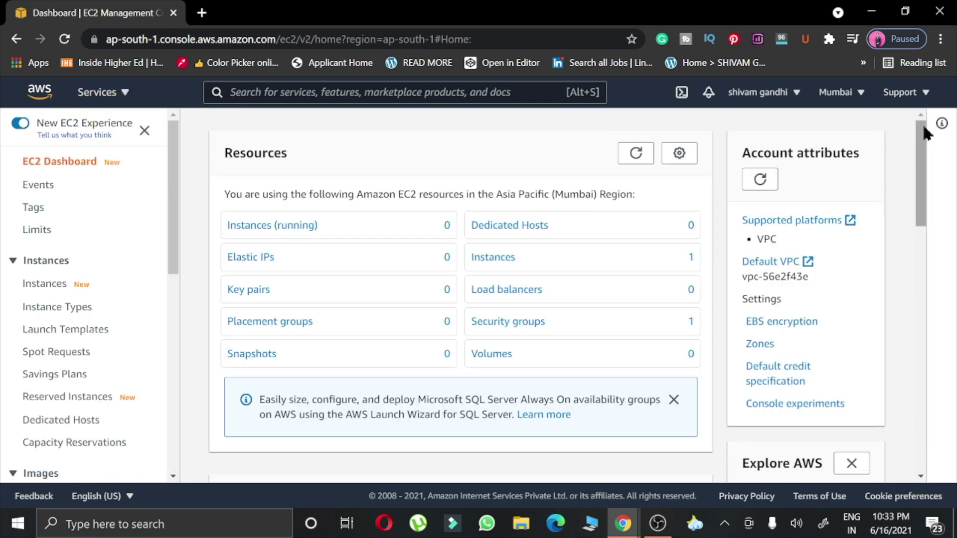
- Start the launch instance wizard from the EC2 dashboard
scroll(513, 329, "down", 4)
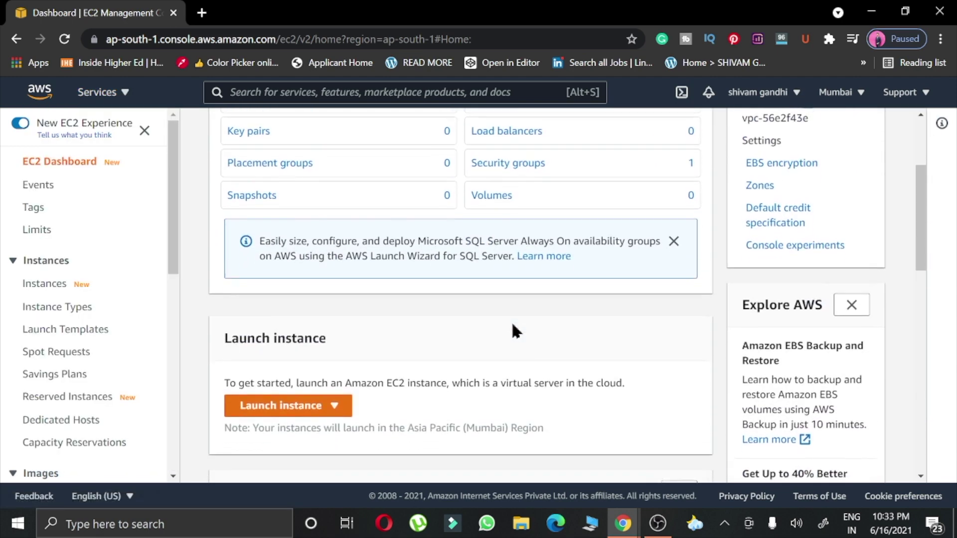
left_click(325, 358)
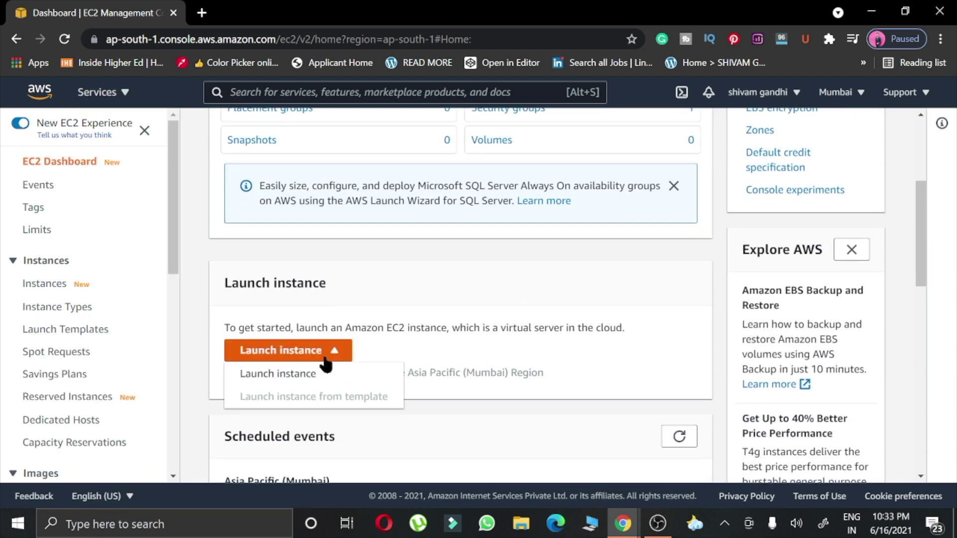
left_click(292, 379)
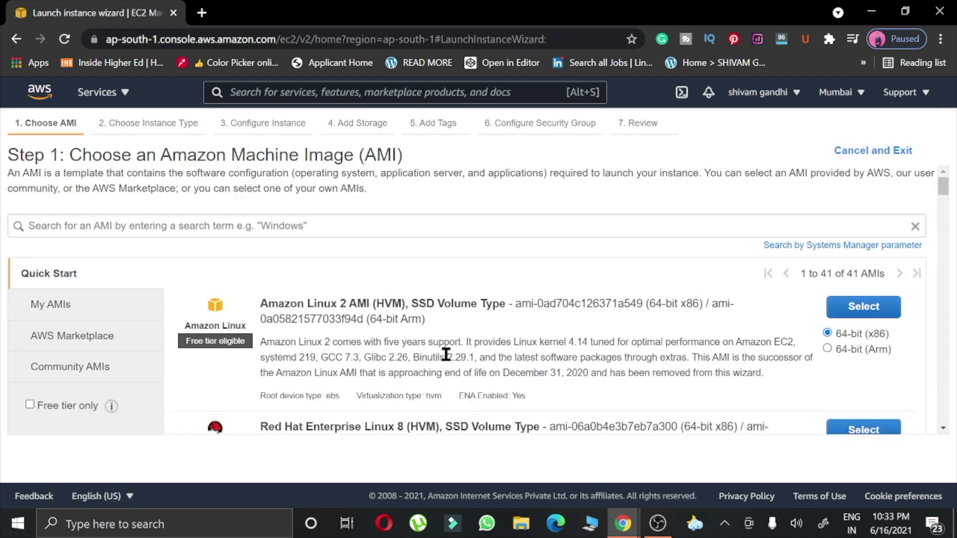
- Try to select the Ubuntu Server 18.04 LTS (HVM), SSD Volume Type image for the instance
scroll(444, 351, "down", 9)
scroll(444, 351, "down", 8)
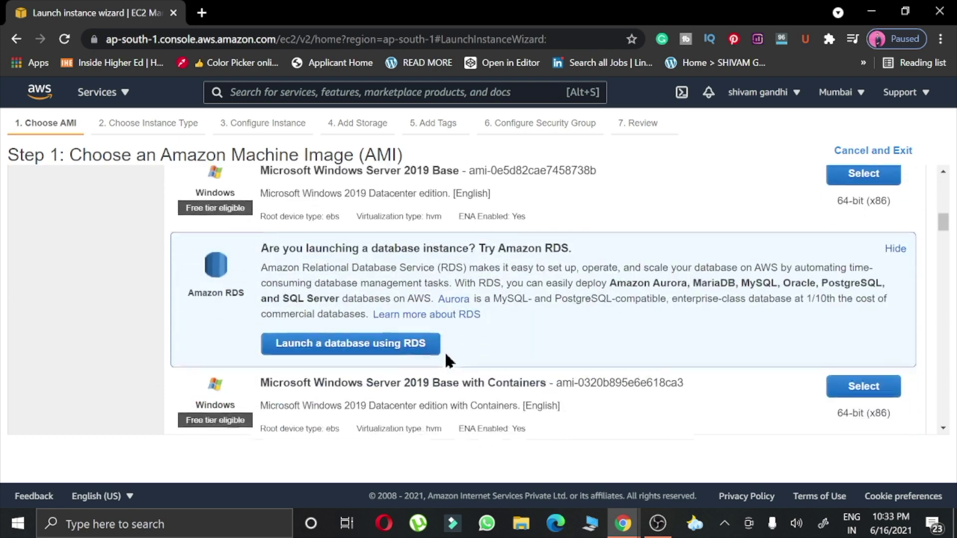
scroll(445, 351, "down", 10)
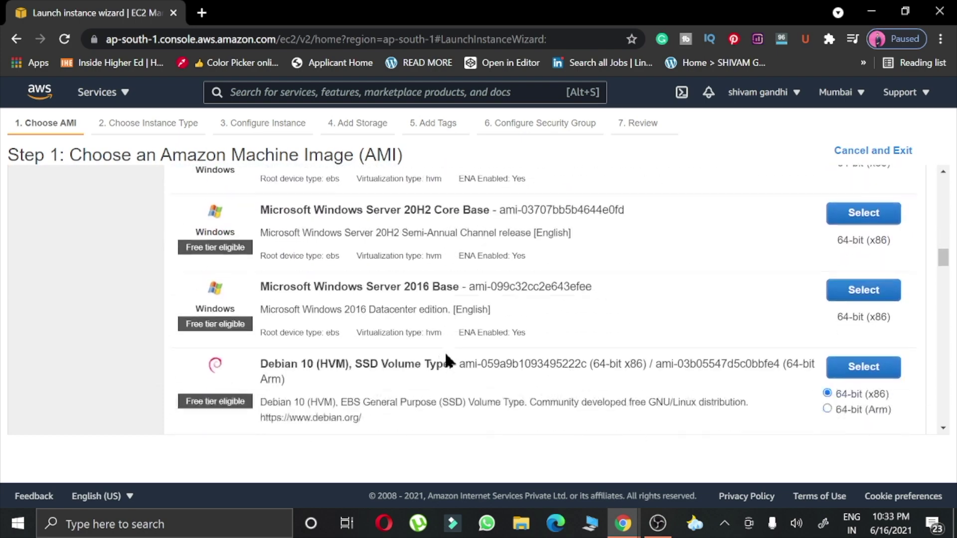
scroll(444, 351, "down", 6)
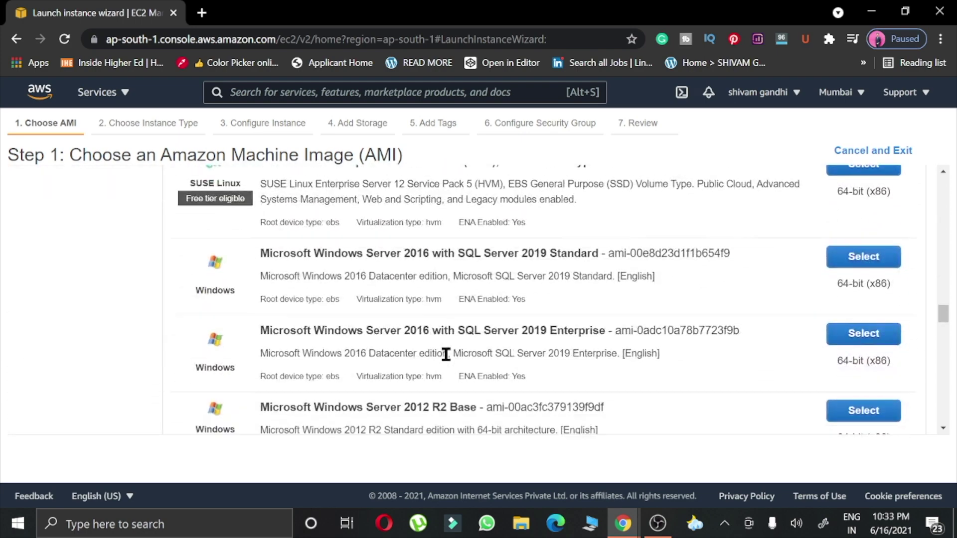
scroll(445, 351, "up", 4)
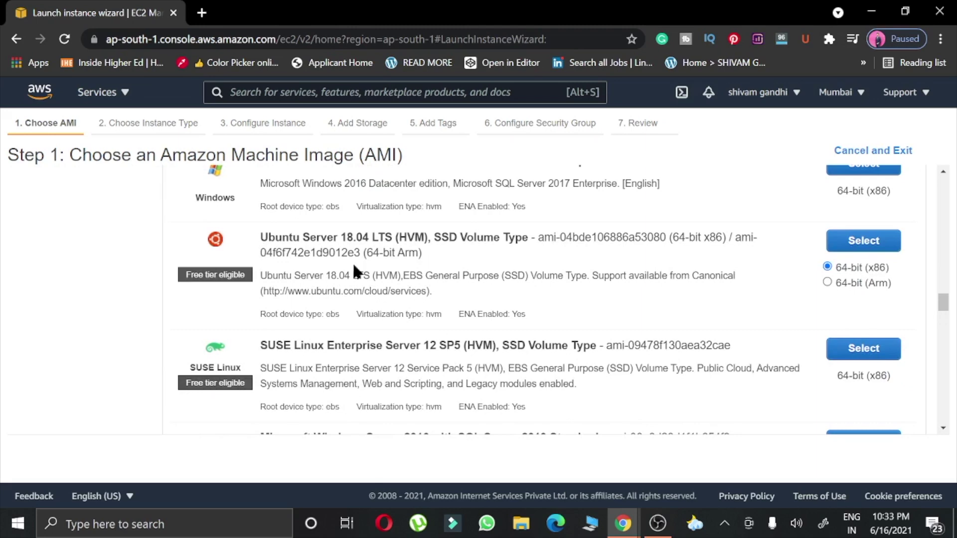
triple_click(401, 239)
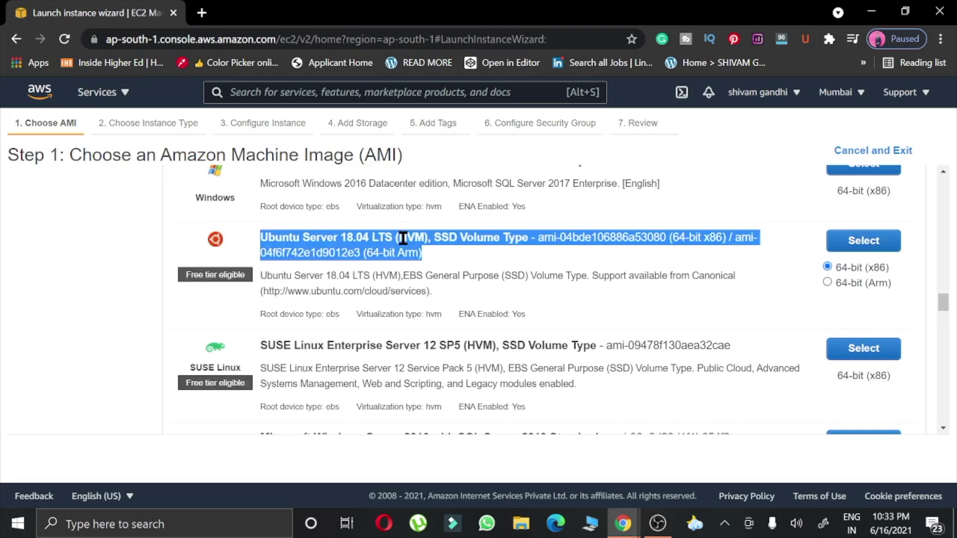
left_click(855, 243)
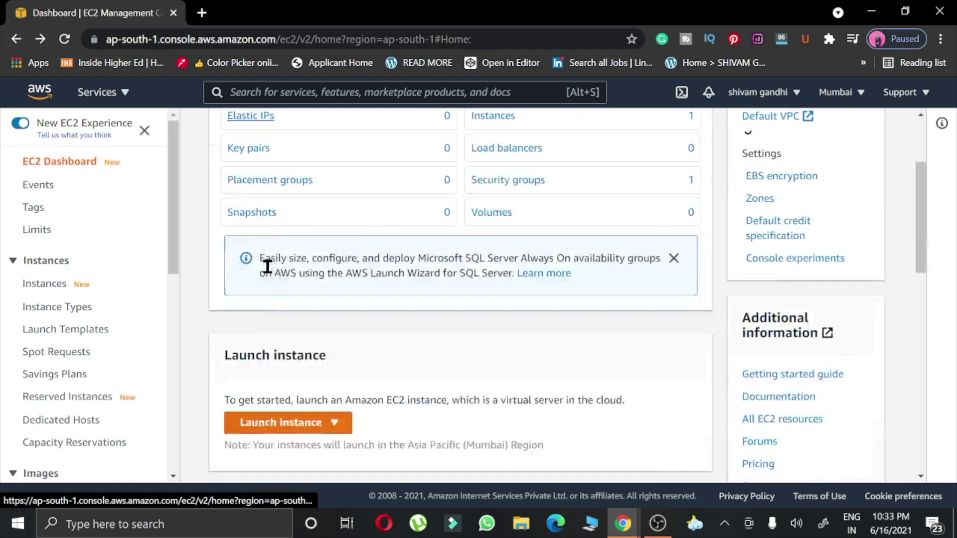
- Begin launching a new EC2 instance from the dashboard's Launch instance section
scroll(318, 361, "down", 3)
left_click(291, 331)
left_click(290, 334)
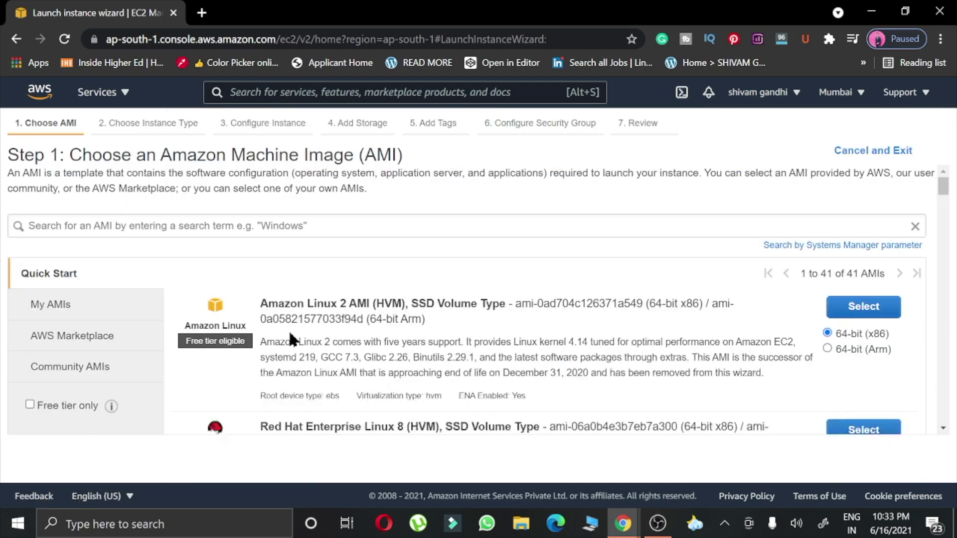
- Choose the free tier eligible Ubuntu Server 18.04 LTS (HVM) image with the 64-bit (x86) architecture
scroll(362, 408, "down", 8)
scroll(361, 410, "down", 15)
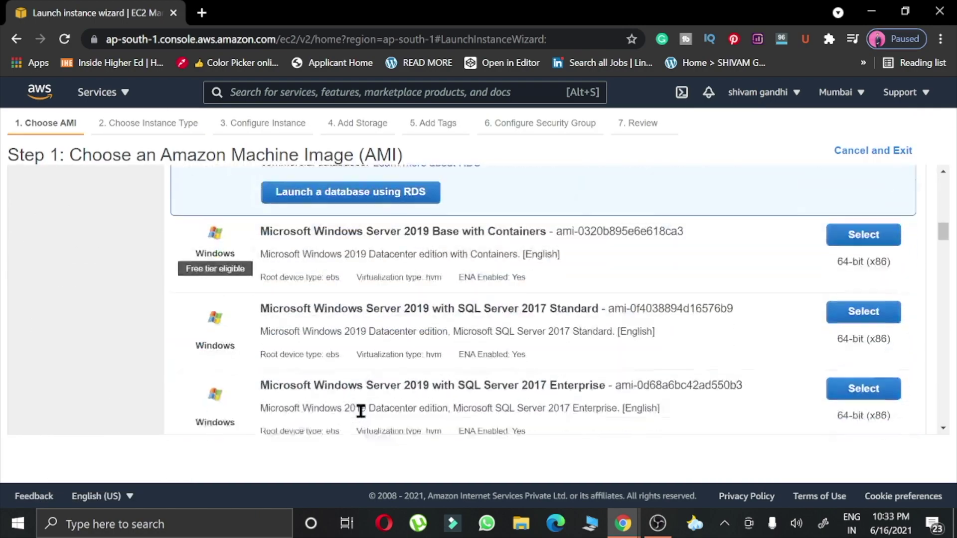
scroll(360, 412, "down", 9)
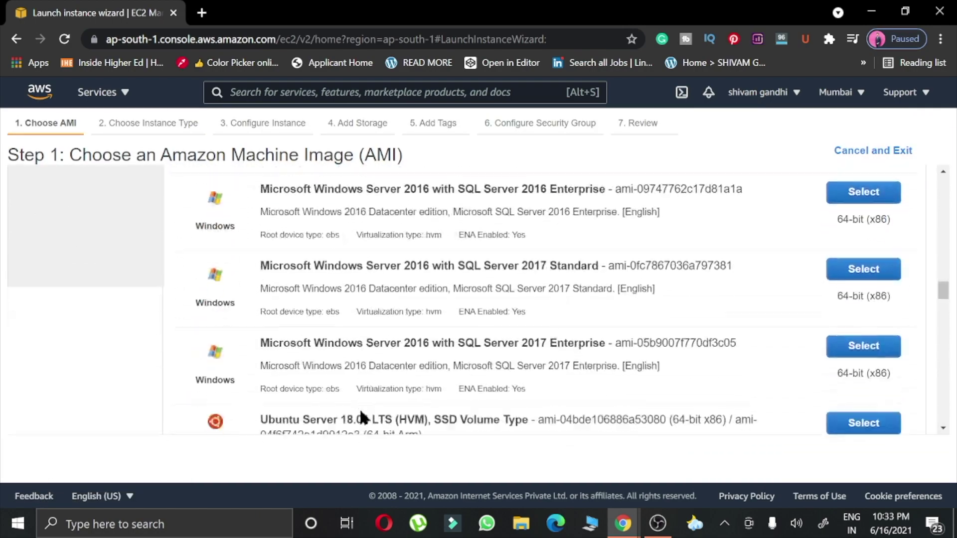
left_click_drag(186, 258, 255, 256)
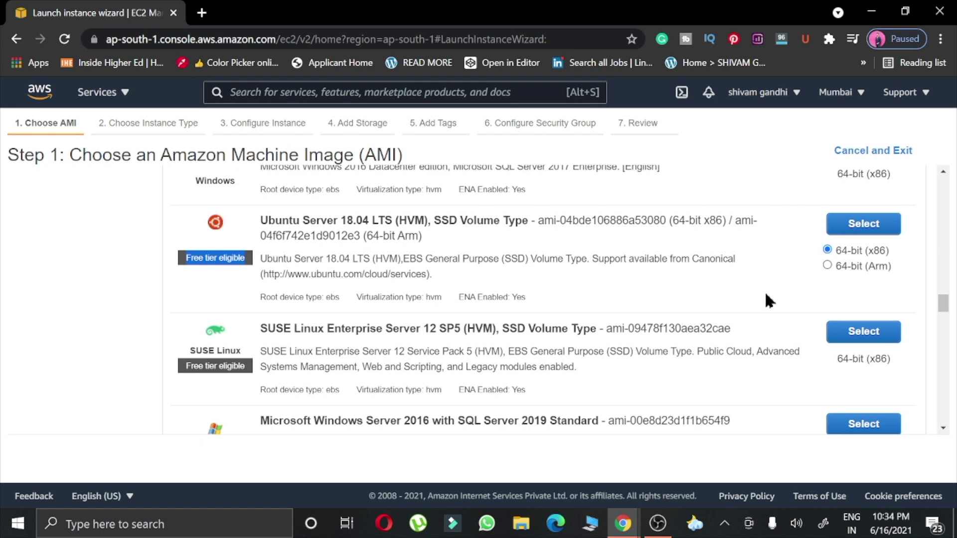
left_click(853, 229)
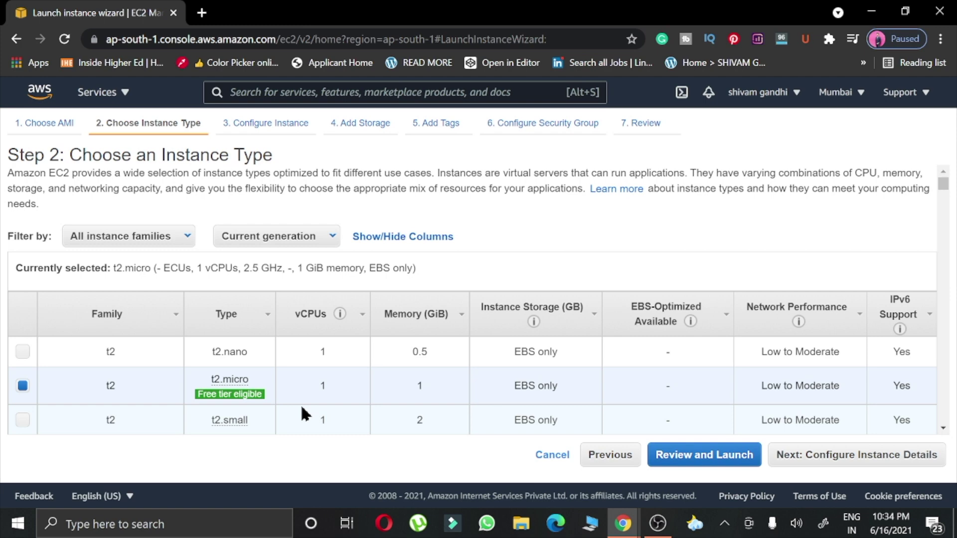
- Look through the available instance types, comparing their families, vCPUs, memory, storage and network performance
scroll(302, 407, "down", 10)
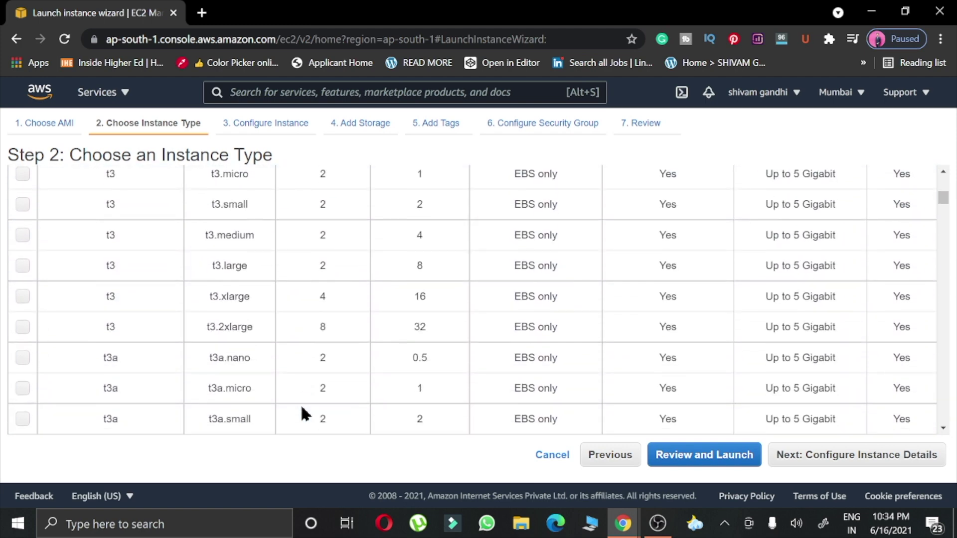
scroll(302, 414, "down", 10)
scroll(303, 413, "up", 5)
scroll(302, 413, "up", 1)
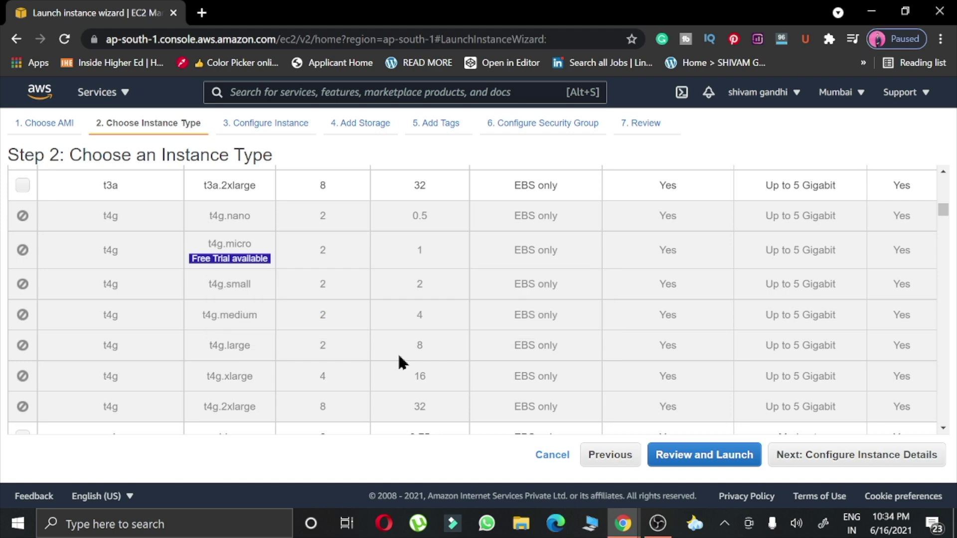
scroll(398, 356, "down", 3)
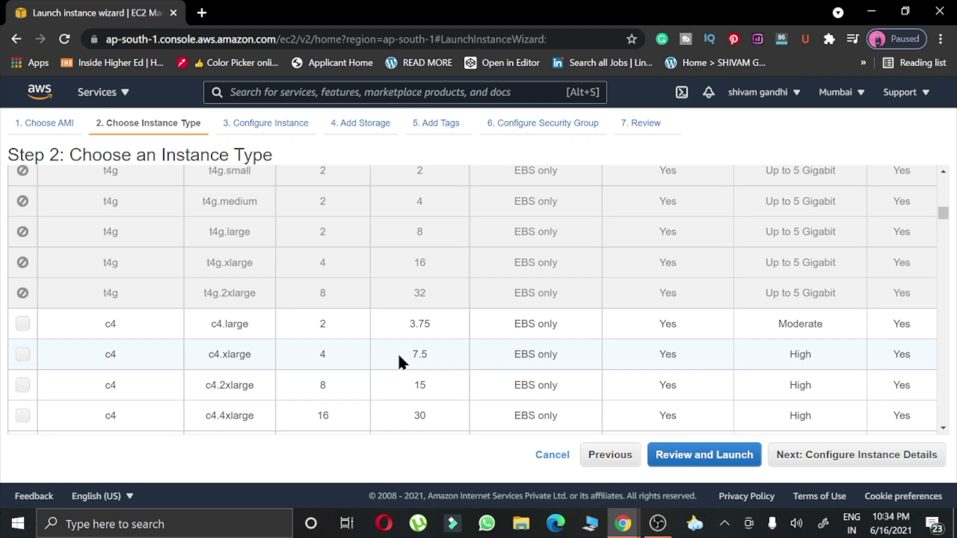
scroll(399, 357, "down", 12)
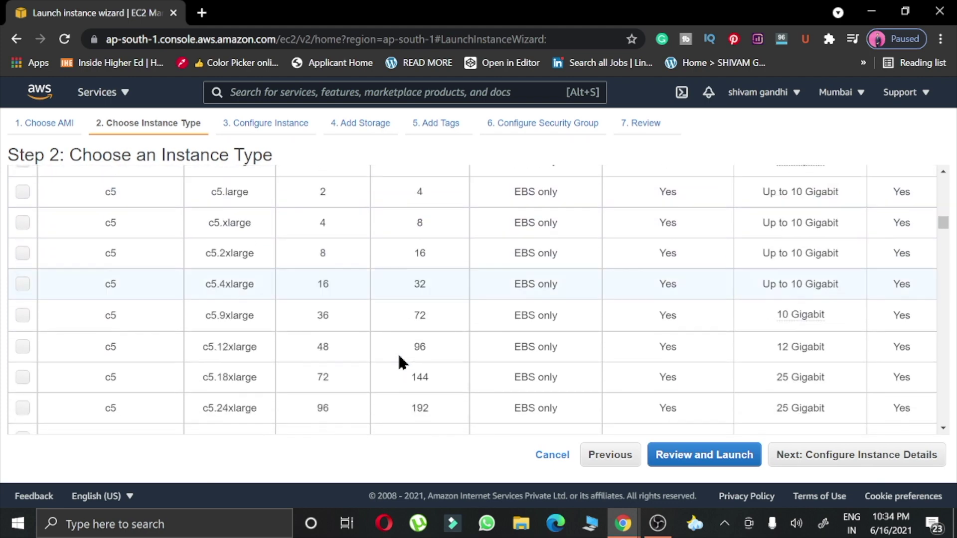
scroll(399, 356, "down", 3)
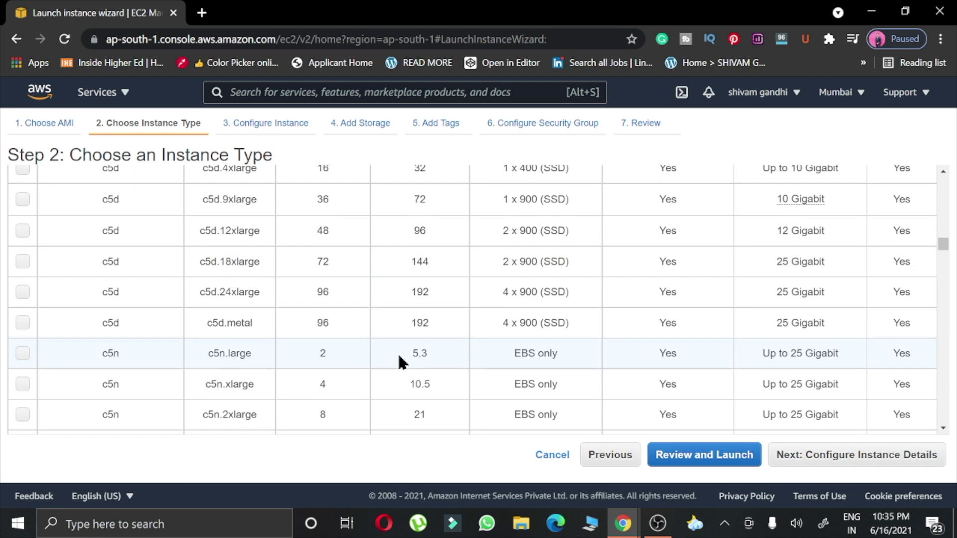
scroll(398, 351, "down", 5)
scroll(397, 351, "down", 10)
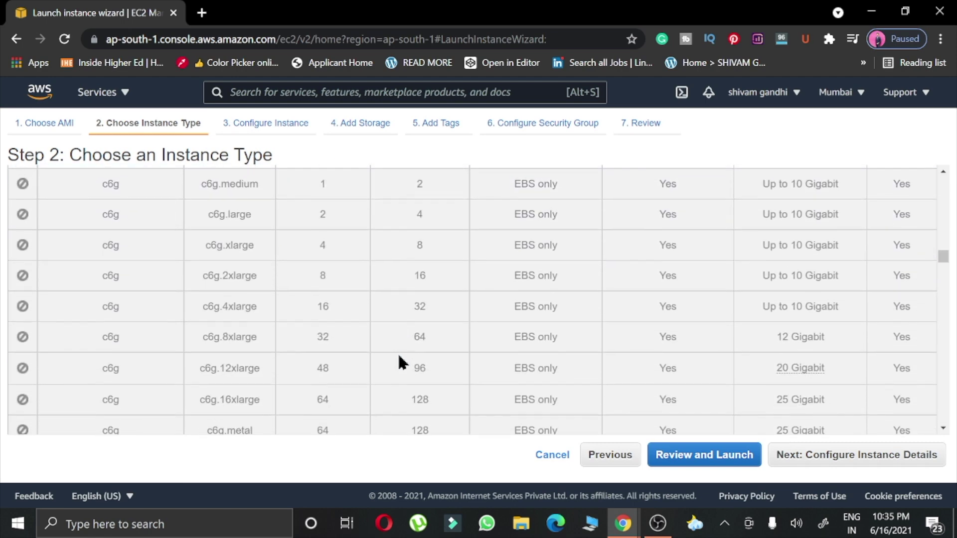
scroll(398, 352, "down", 12)
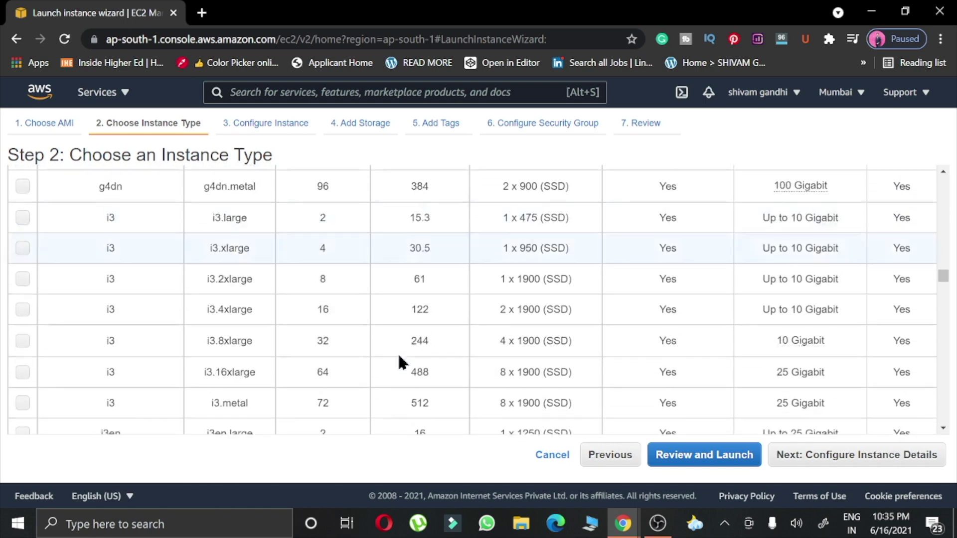
scroll(398, 352, "down", 10)
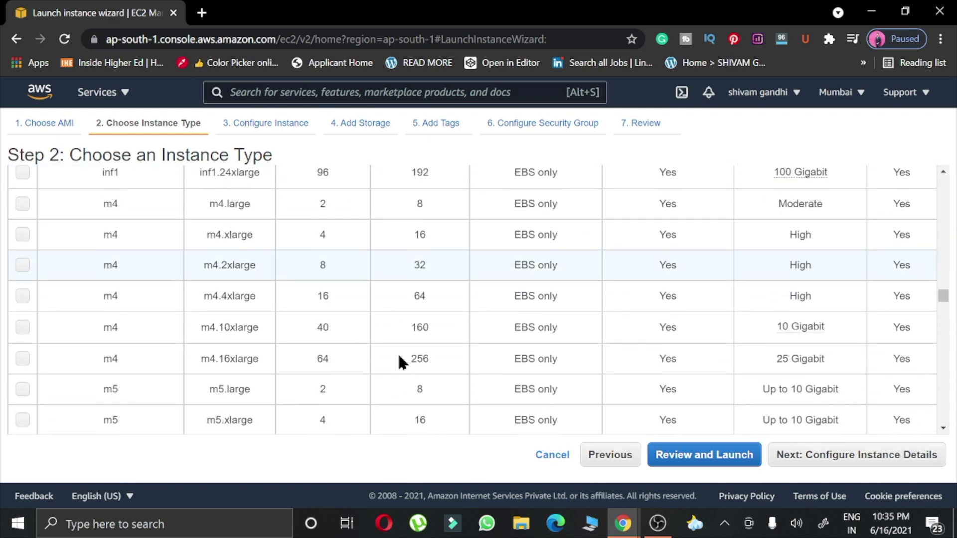
scroll(401, 363, "down", 1)
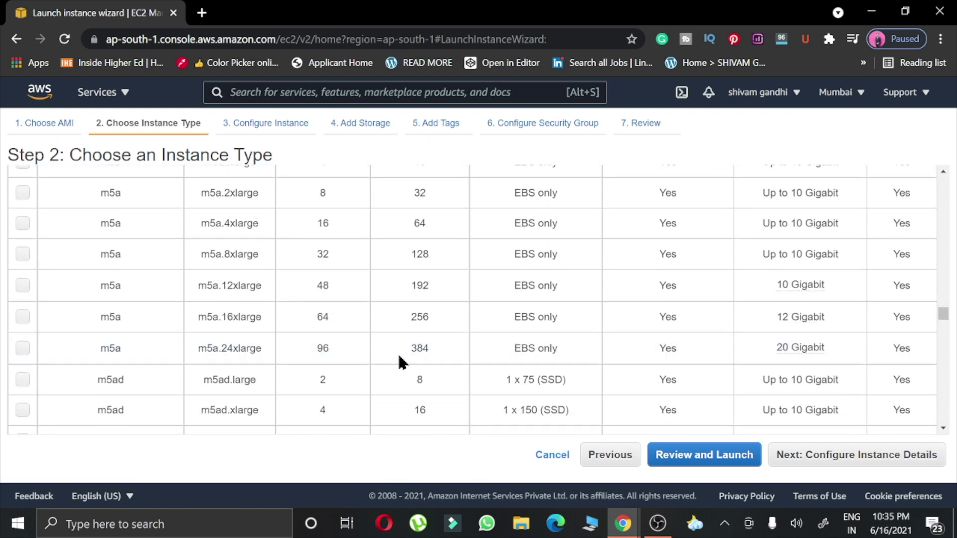
scroll(399, 357, "down", 8)
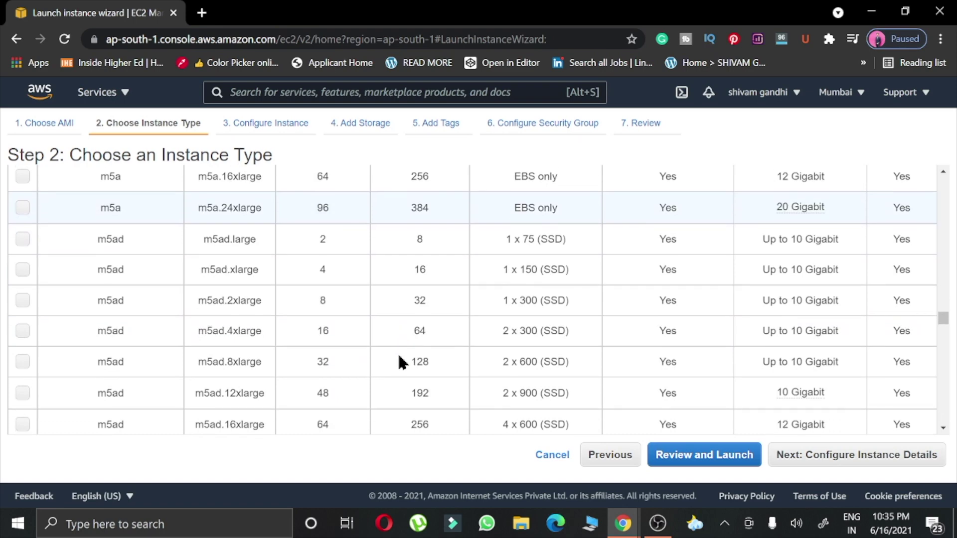
scroll(398, 357, "down", 20)
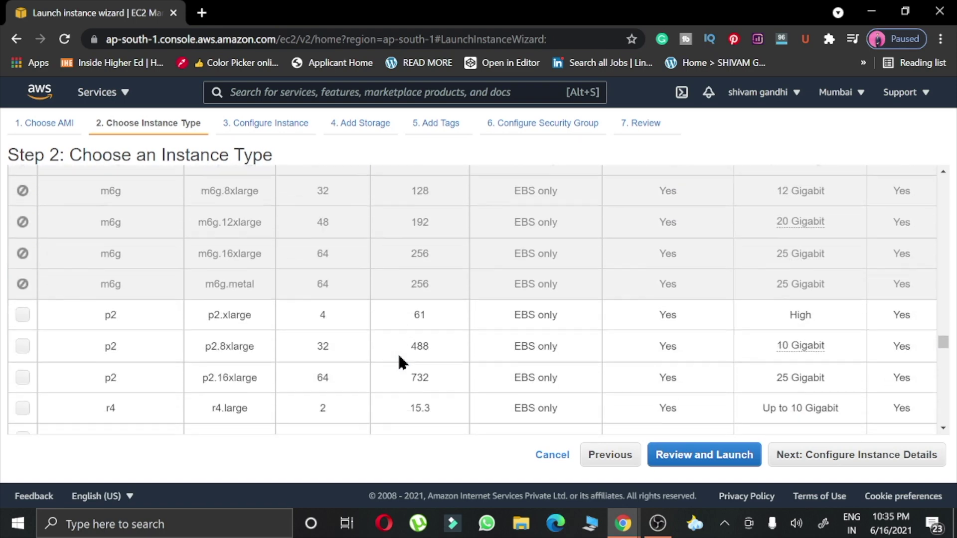
scroll(399, 356, "down", 20)
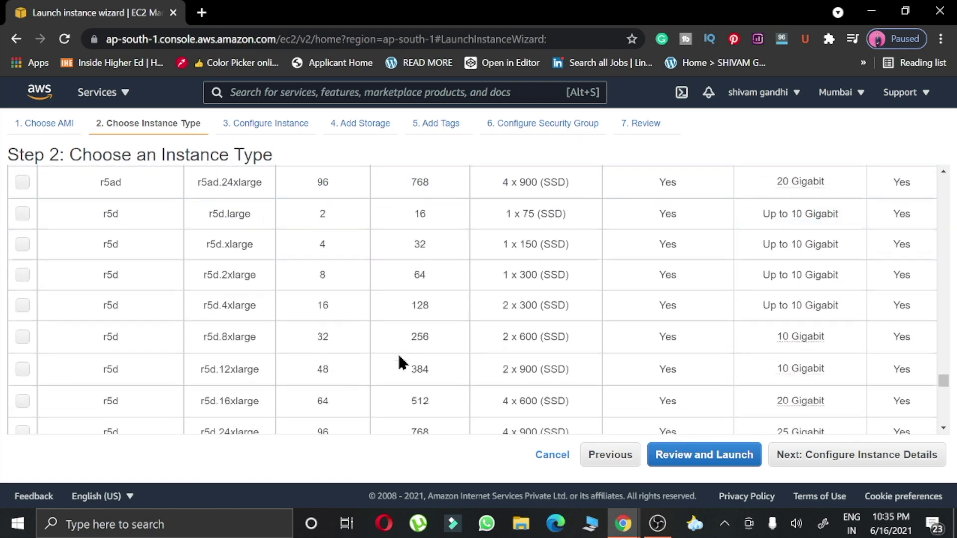
scroll(398, 356, "down", 15)
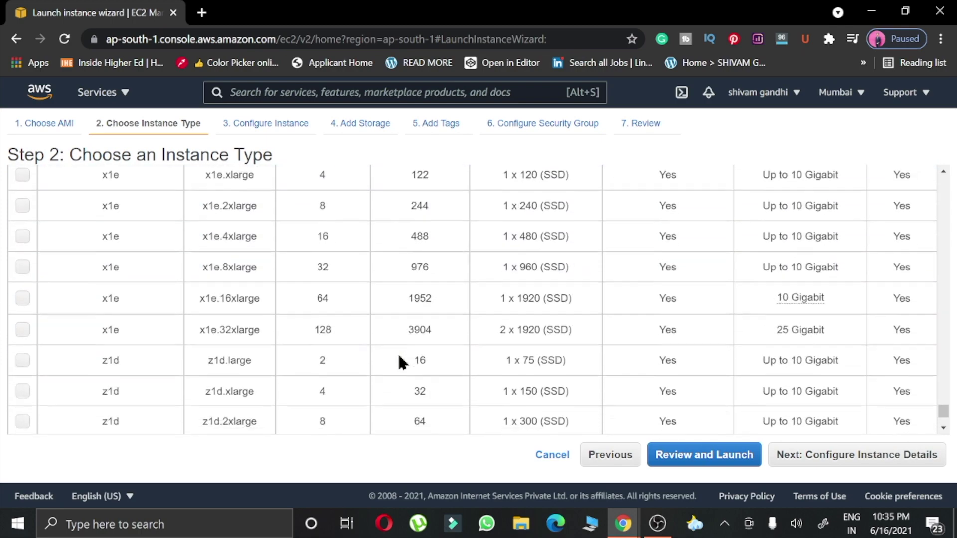
scroll(398, 357, "up", 20)
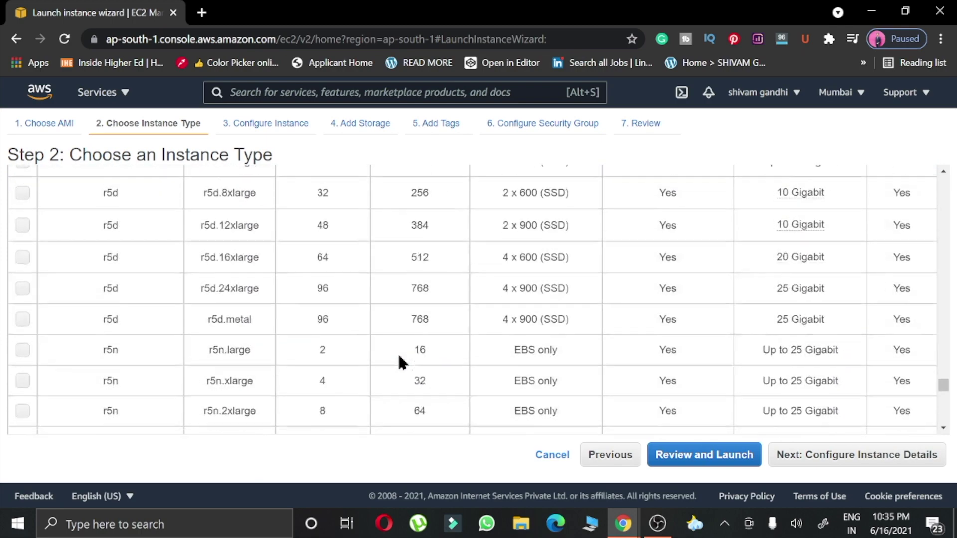
scroll(399, 356, "up", 20)
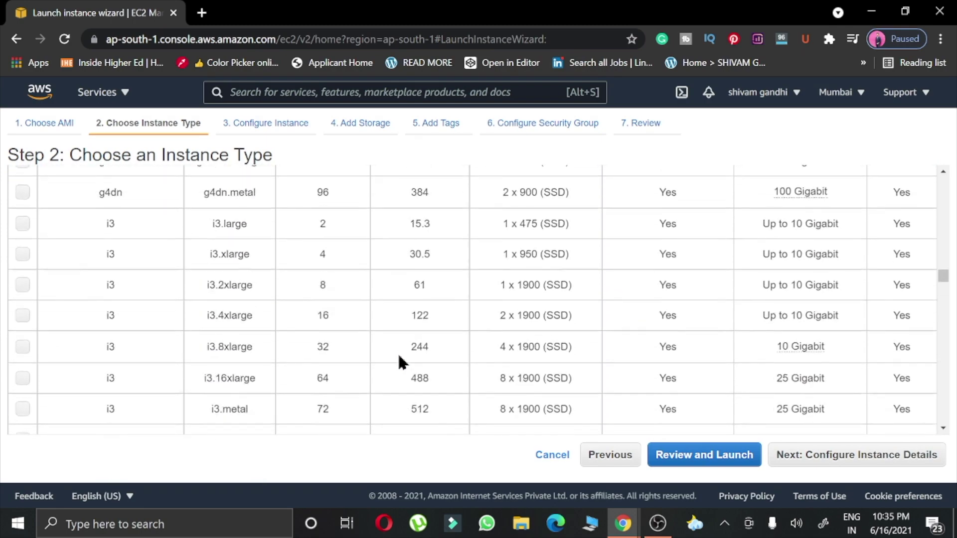
scroll(398, 351, "up", 20)
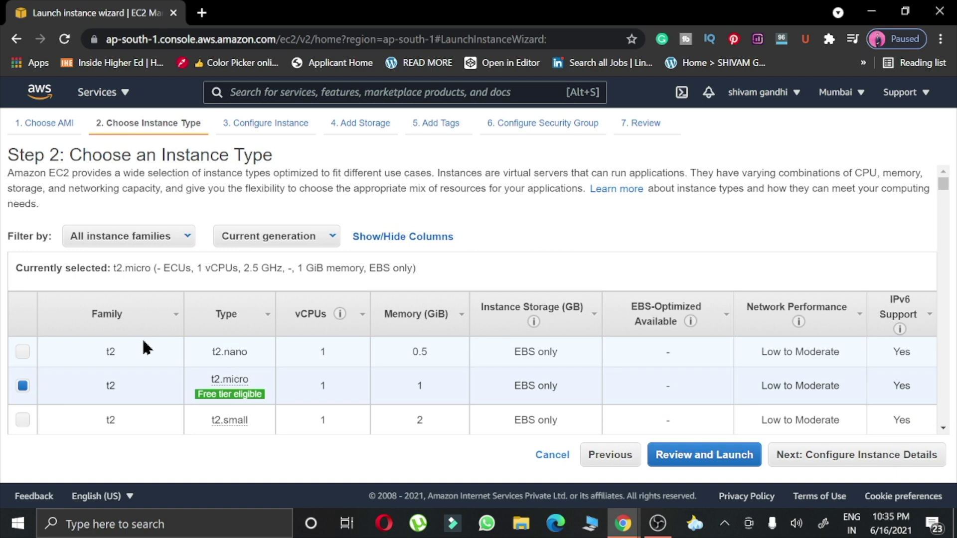
- Keep the free tier eligible t2.micro instance type and proceed to configuring the instance details
mouse_move(256, 405)
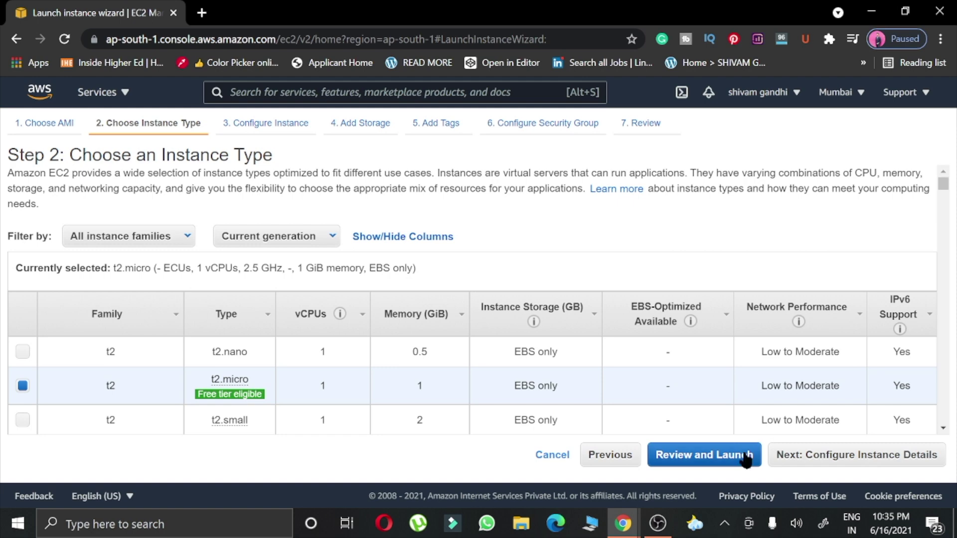
left_click(871, 462)
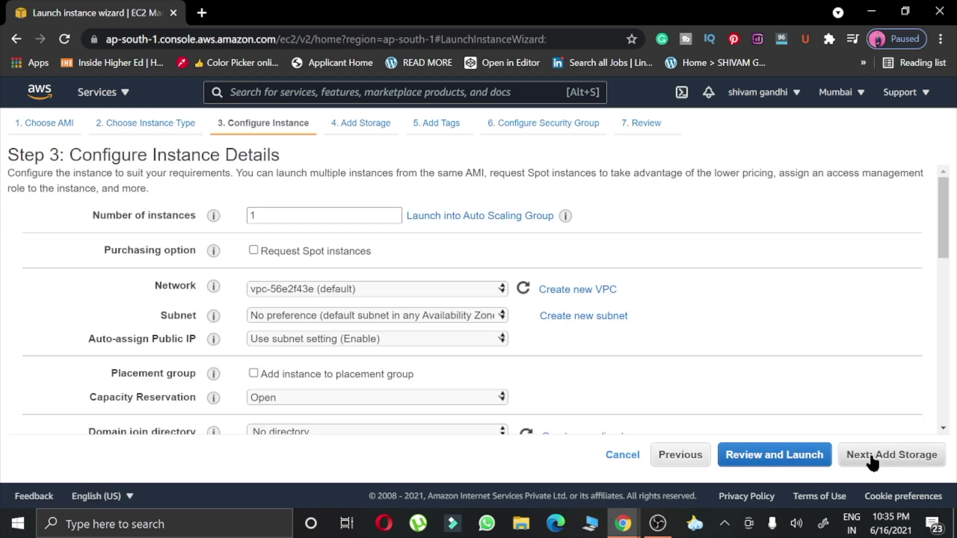
- Review the instance details, keep the default settings and proceed to adding storage
scroll(707, 314, "down", 1)
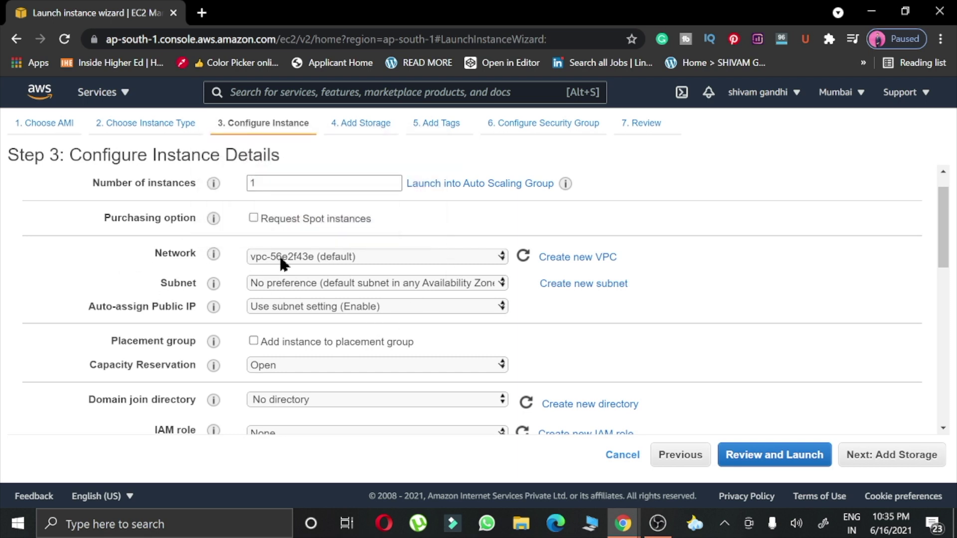
scroll(285, 283, "down", 1)
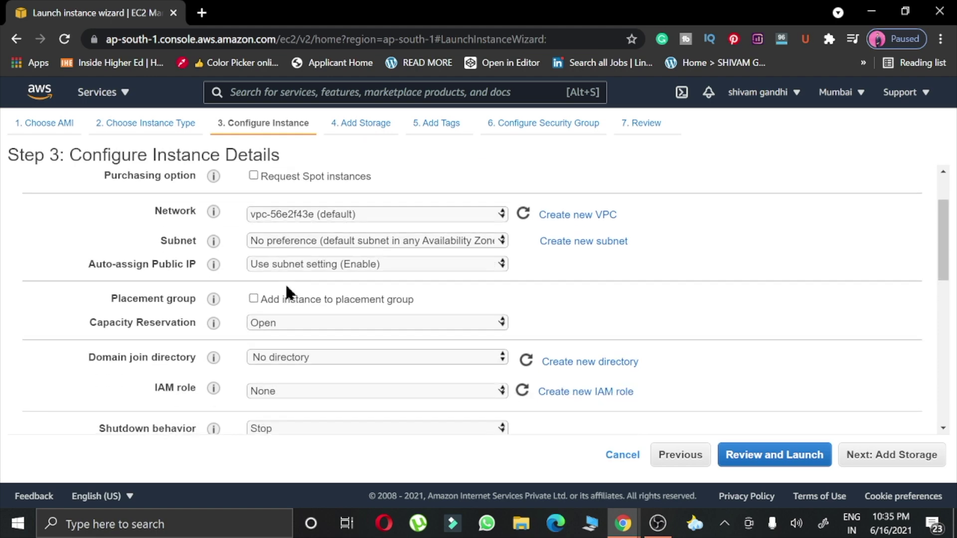
scroll(330, 381, "down", 6)
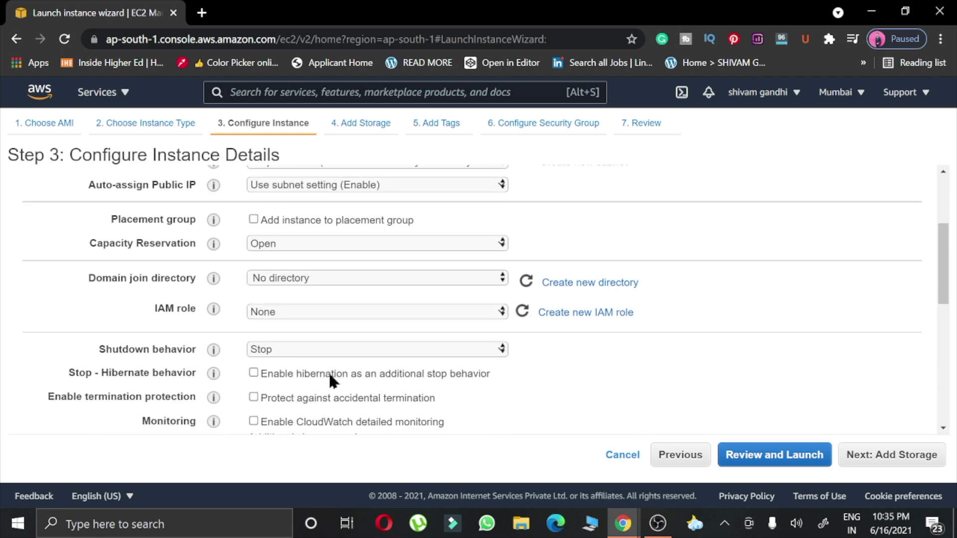
scroll(331, 381, "down", 4)
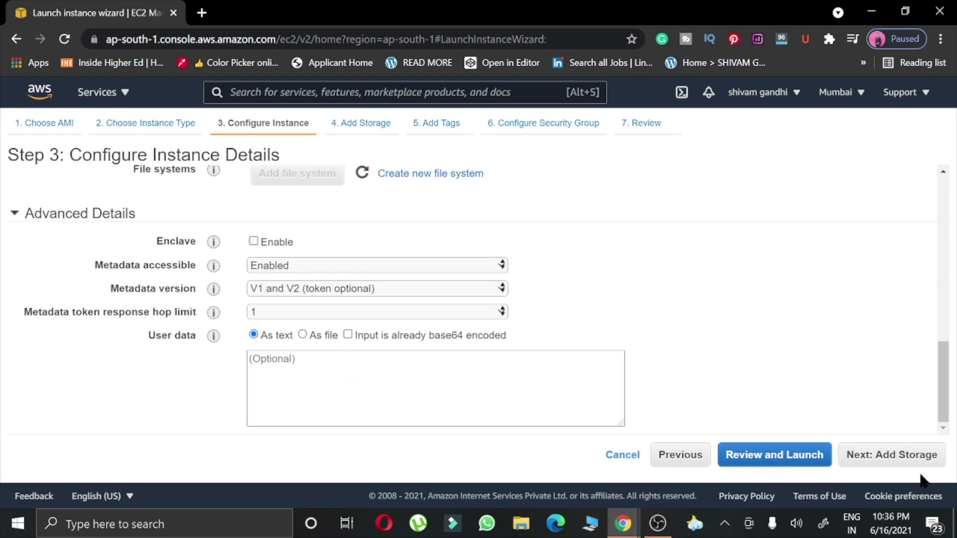
left_click(920, 460)
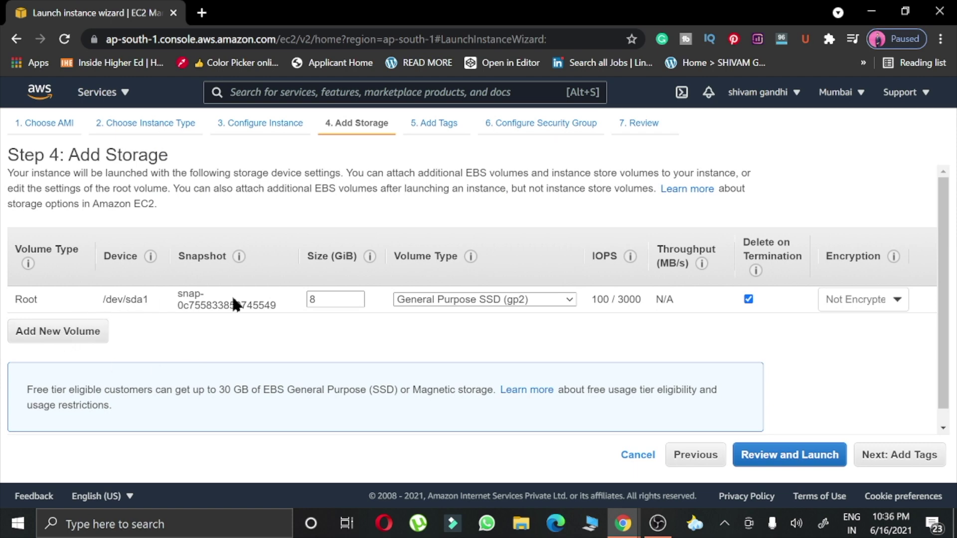
- Keep the root volume at 8 GiB of General Purpose SSD (gp2) storage and proceed to adding tags
double_click(361, 303)
left_click(502, 324)
left_click(904, 461)
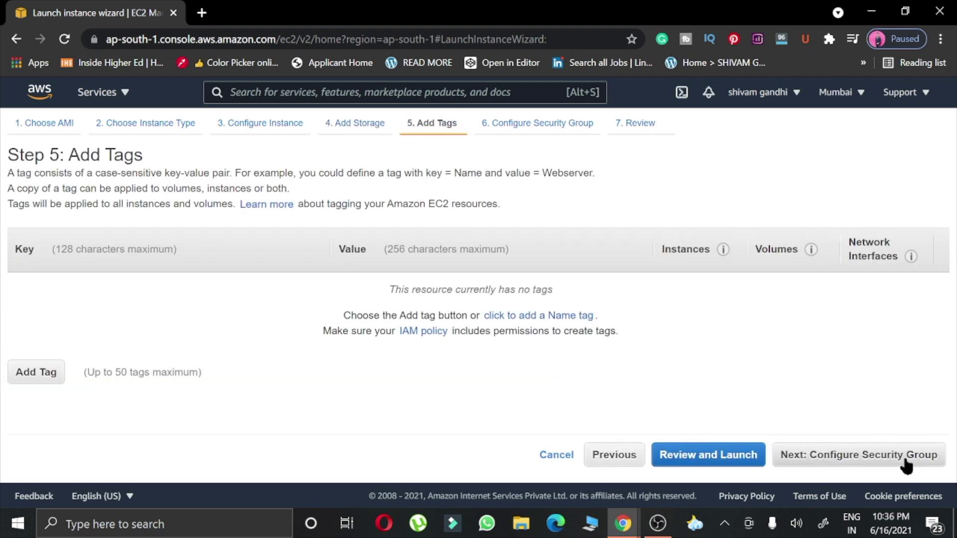
- Add a tag with the key "first instance" and the value "my first instance for PHP website"
left_click(25, 377)
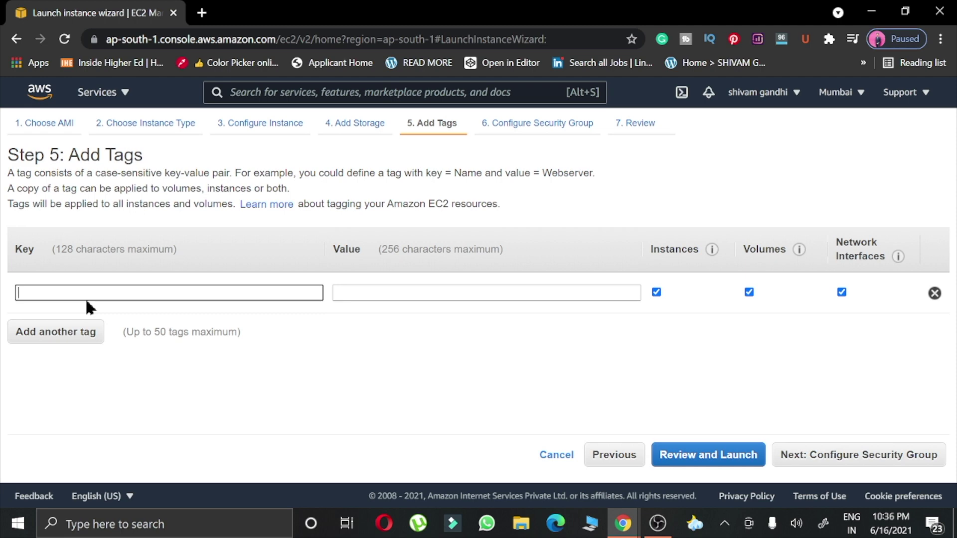
type("fi")
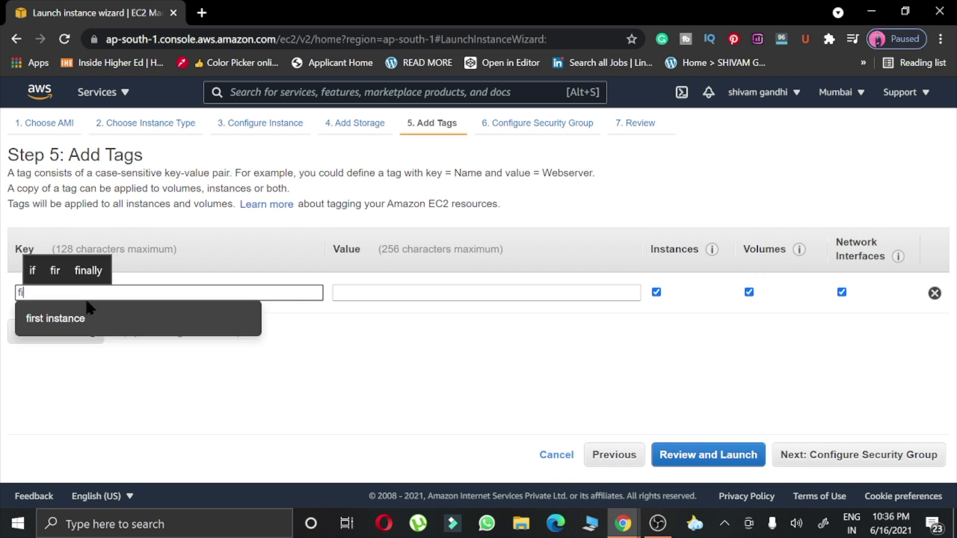
type("rst instance")
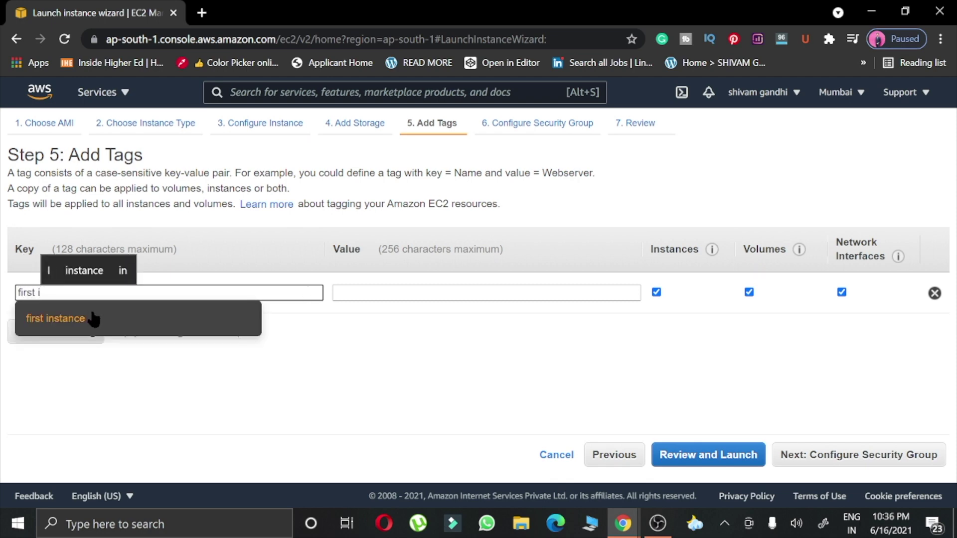
left_click(92, 317)
left_click(387, 292)
type("my")
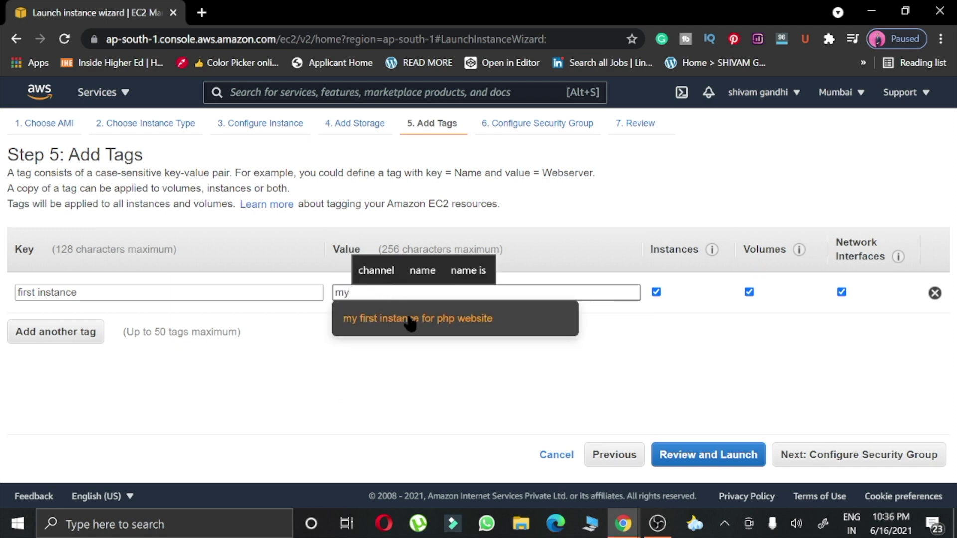
left_click(393, 317)
double_click(438, 292)
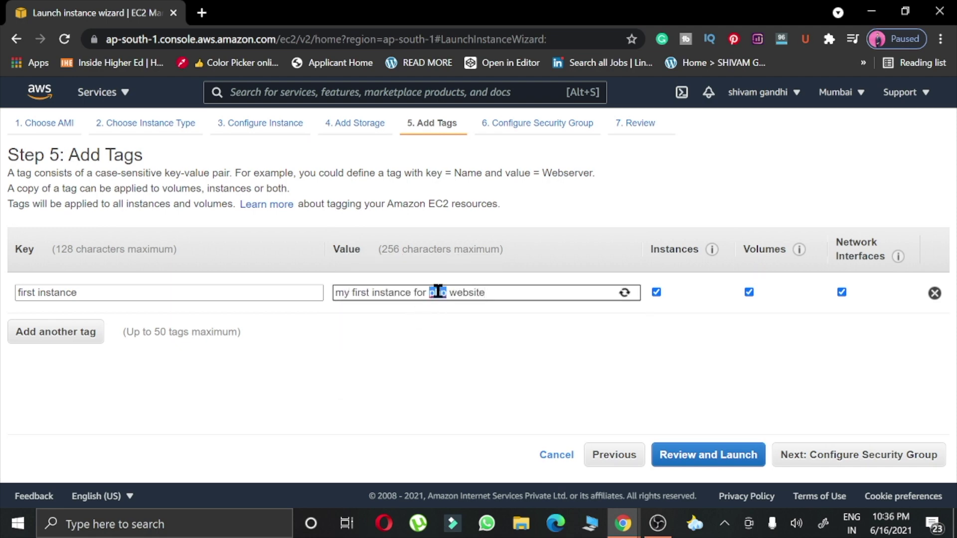
type("PHP")
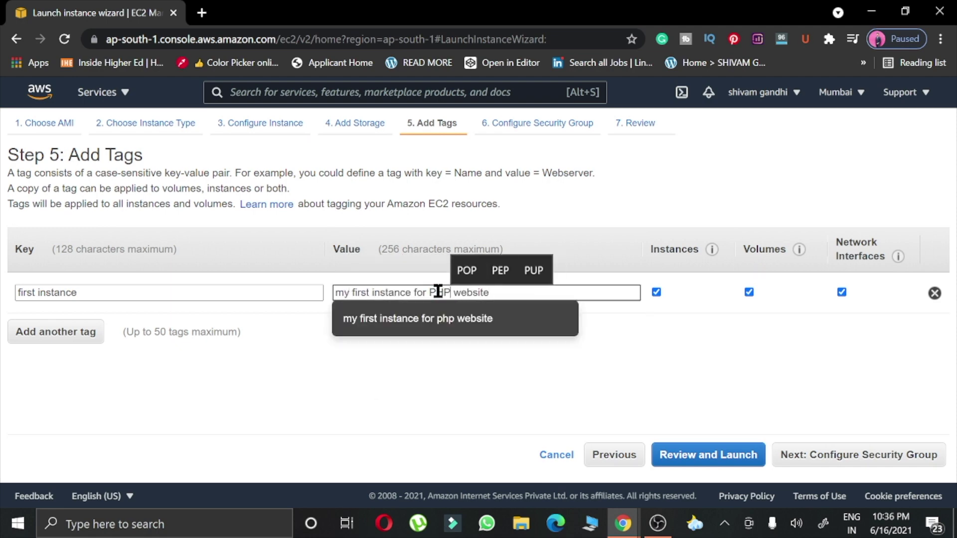
left_click(512, 367)
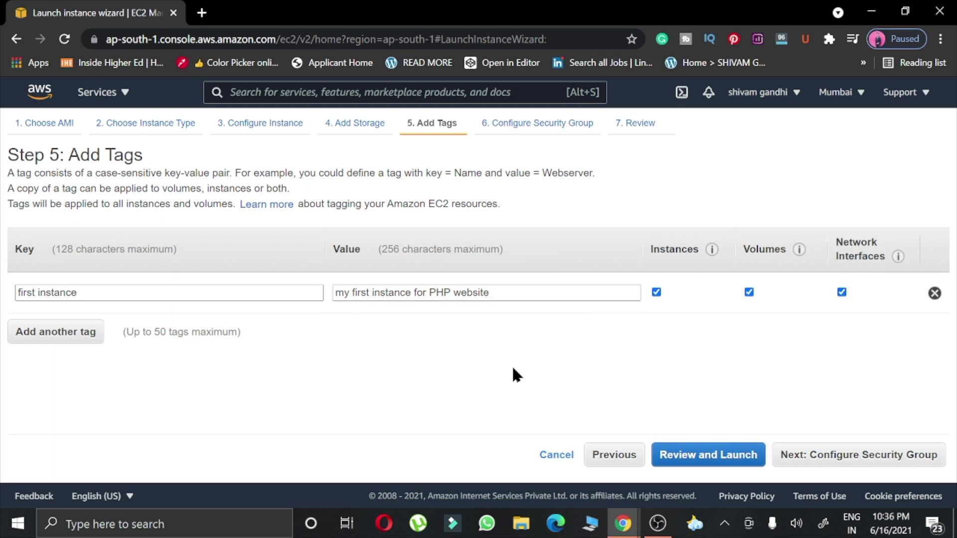
- Proceed to configuring the security group and set the SSH rule's source to Anywhere
left_click(861, 456)
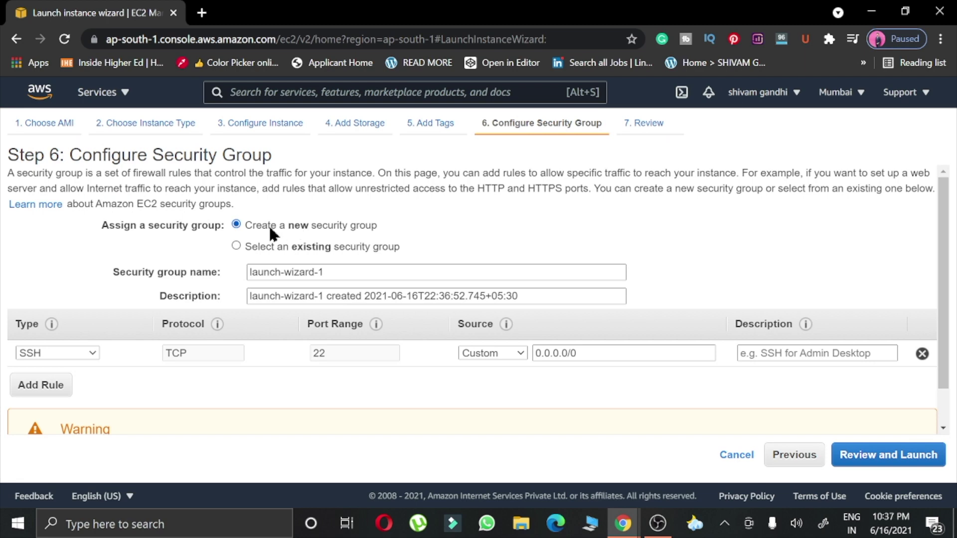
scroll(208, 387, "down", 1)
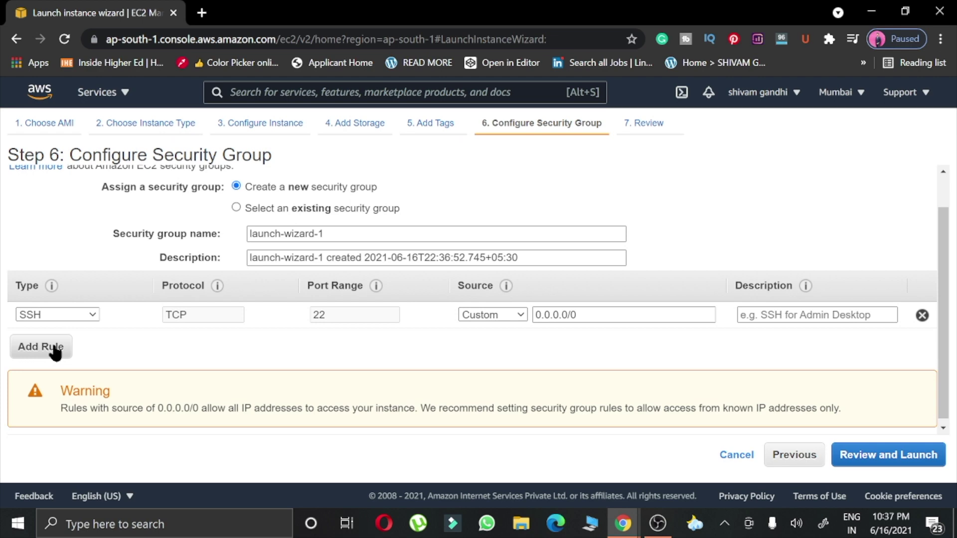
left_click(486, 315)
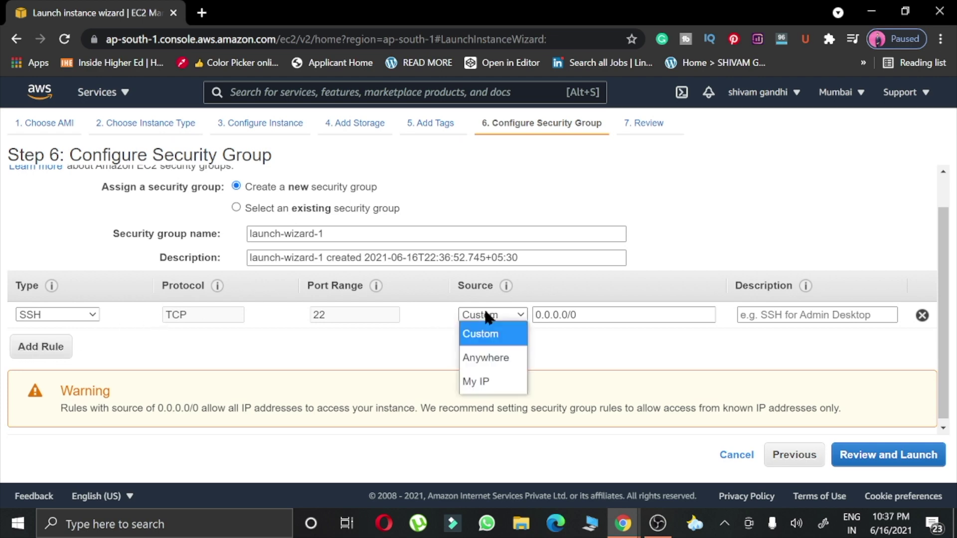
left_click(504, 359)
- Add a security group rule of type All TCP with the source set to Anywhere
left_click(42, 346)
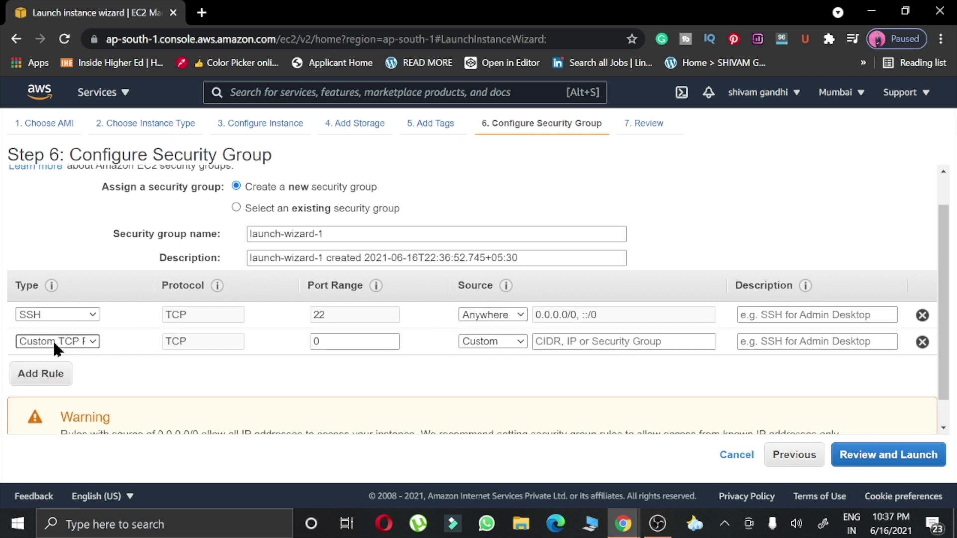
left_click(53, 341)
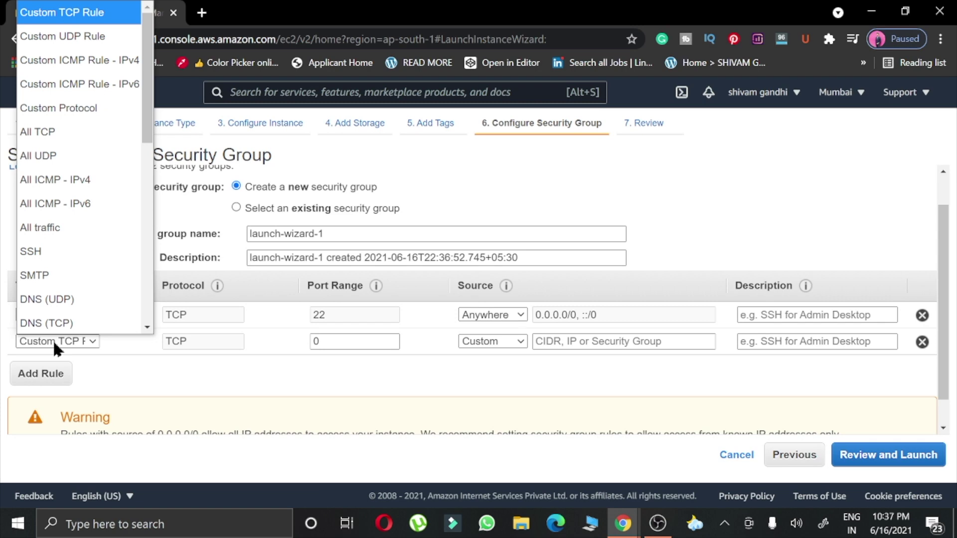
left_click(61, 134)
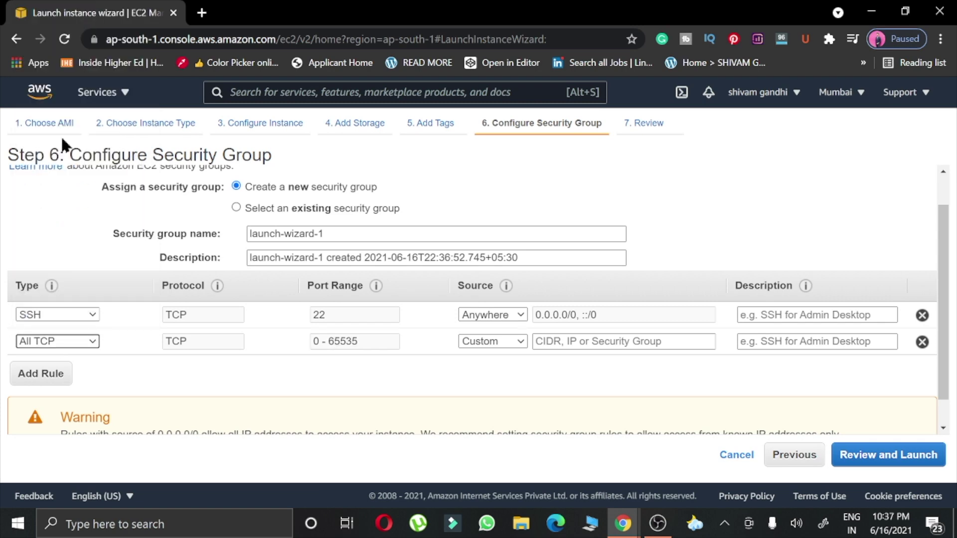
left_click(497, 340)
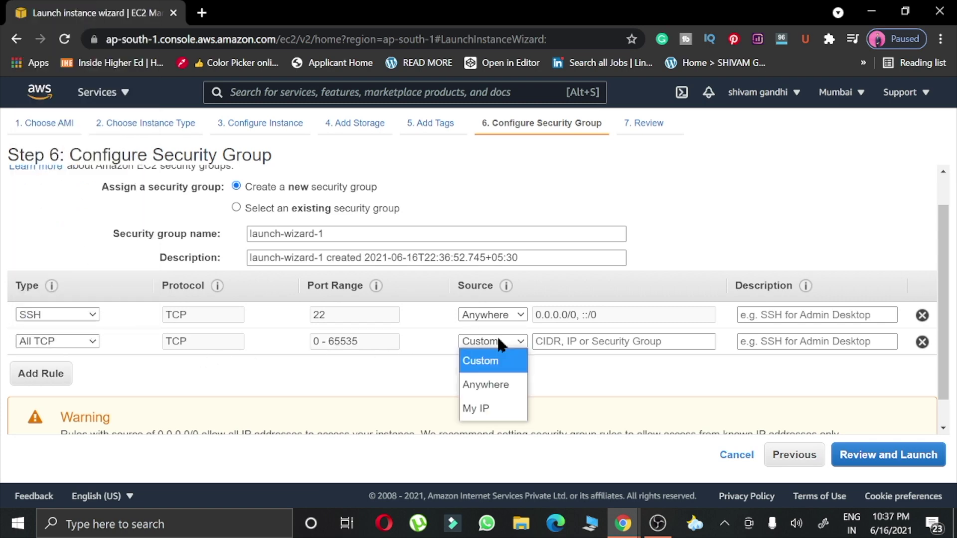
left_click(497, 384)
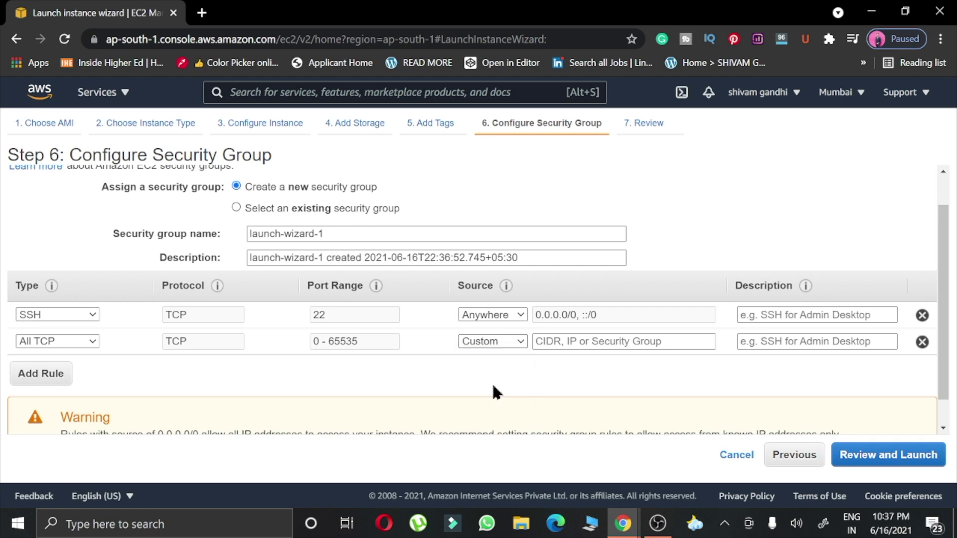
- Add a security group rule of type HTTP with the source set to Anywhere
left_click(34, 374)
left_click(35, 368)
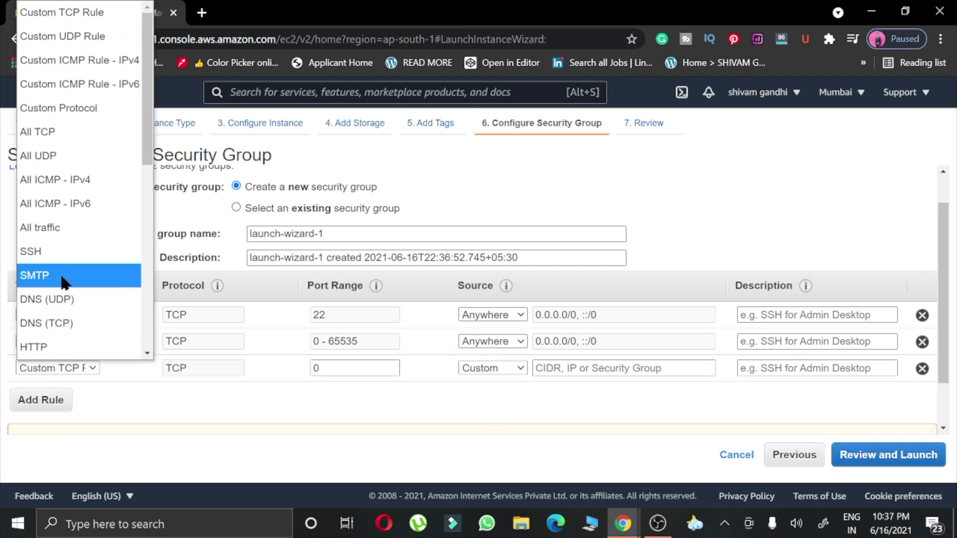
left_click(64, 348)
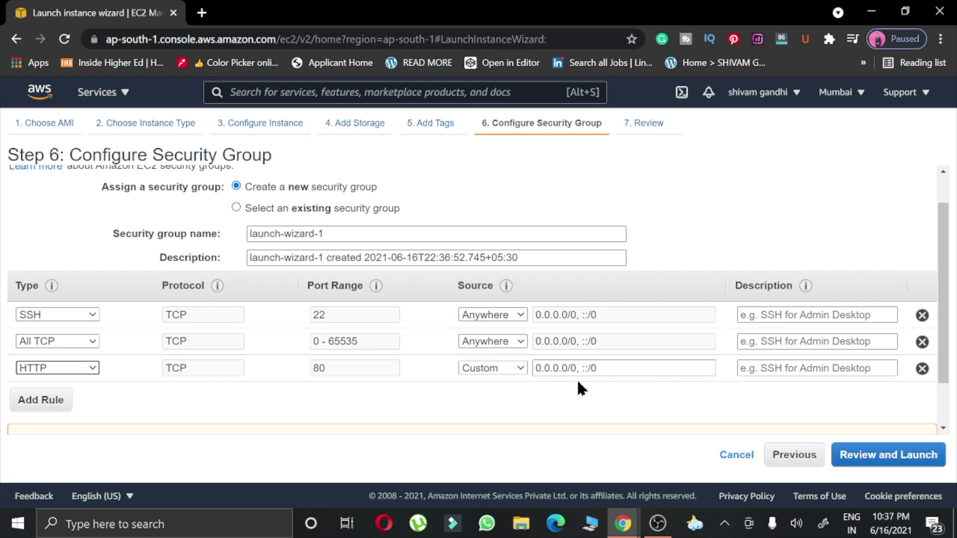
left_click(494, 363)
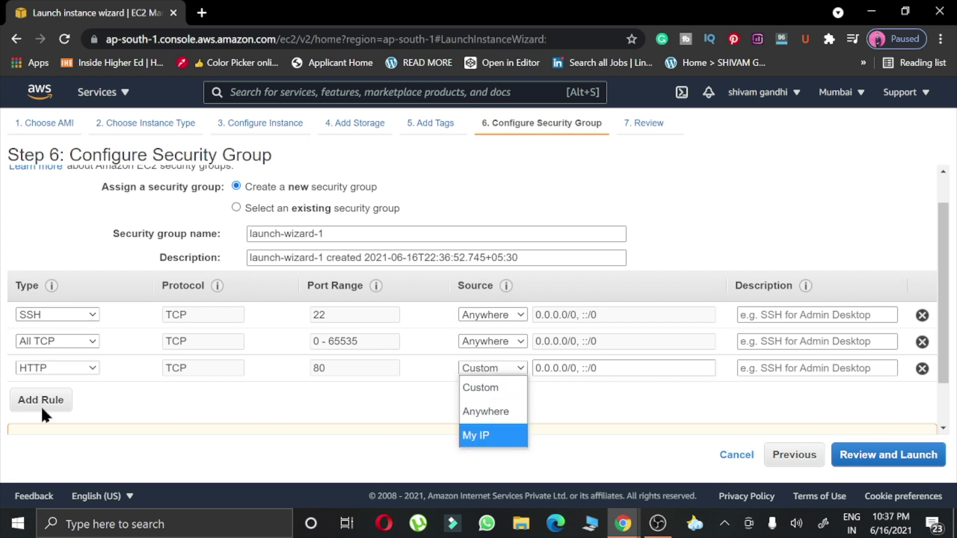
left_click(486, 412)
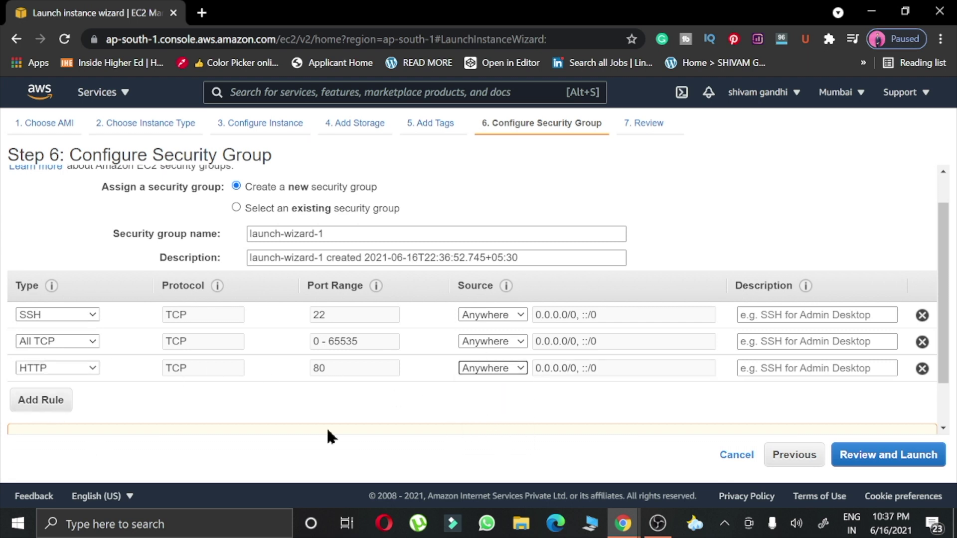
- Add a security group rule of type HTTPS with the source set to Anywhere
left_click(49, 401)
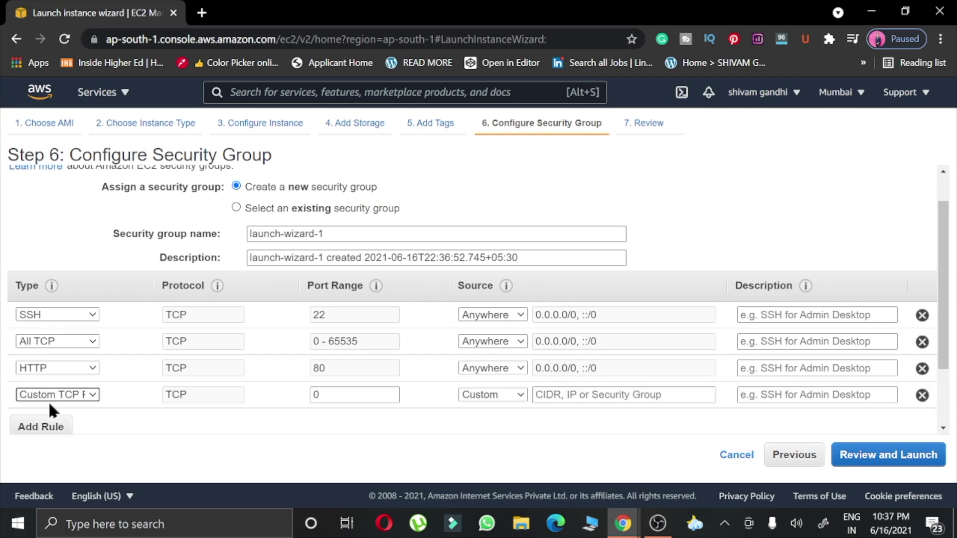
left_click(68, 393)
scroll(74, 315, "down", 4)
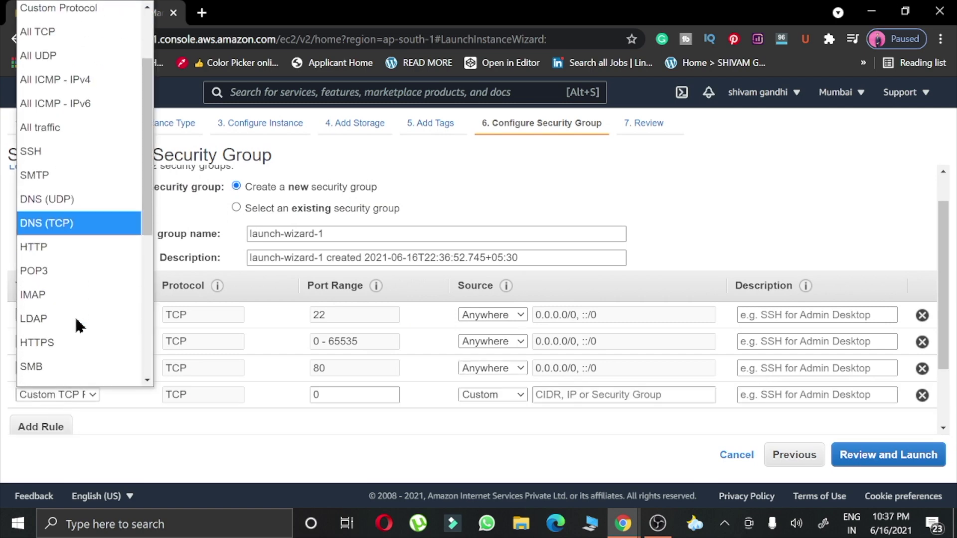
left_click(54, 235)
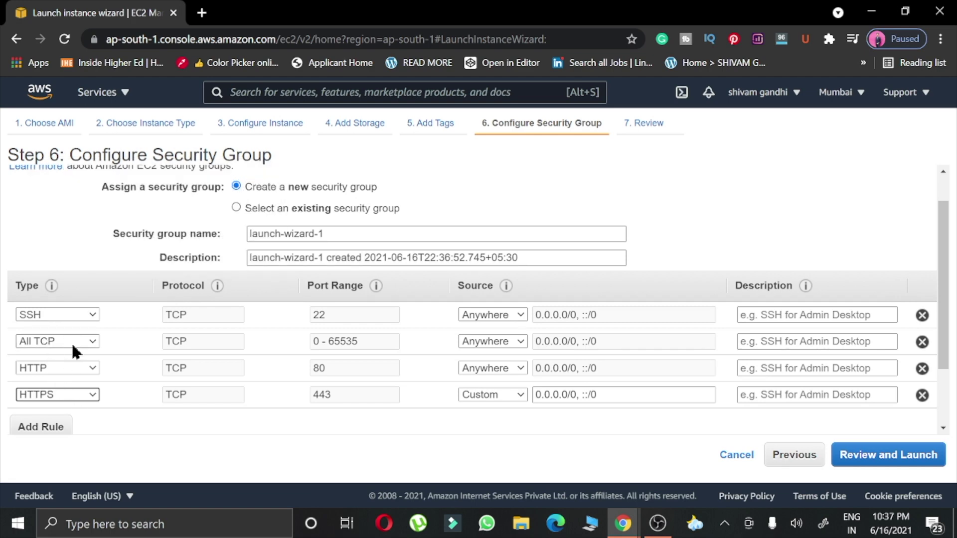
left_click(500, 394)
left_click(501, 438)
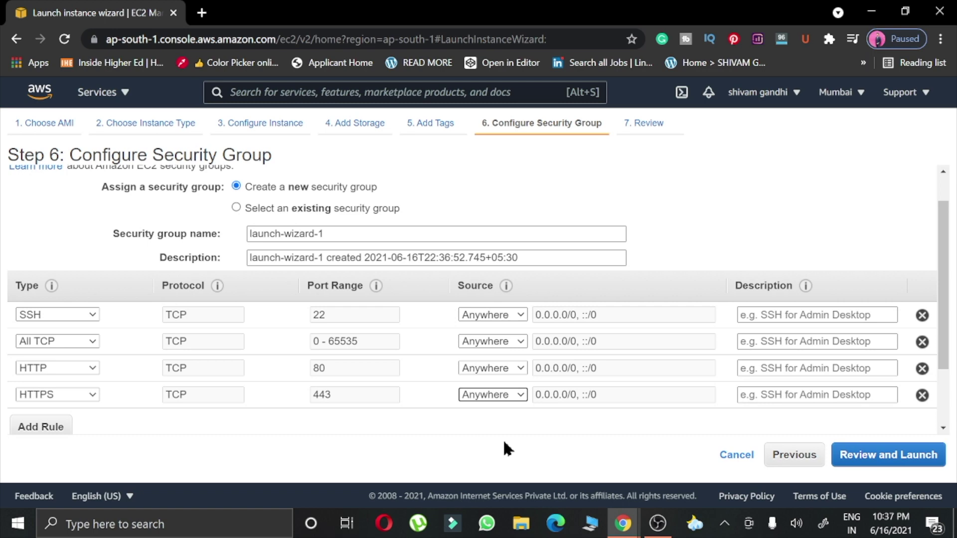
- Add a security group rule of type All UDP with the source set to Anywhere
left_click(51, 424)
left_click(55, 421)
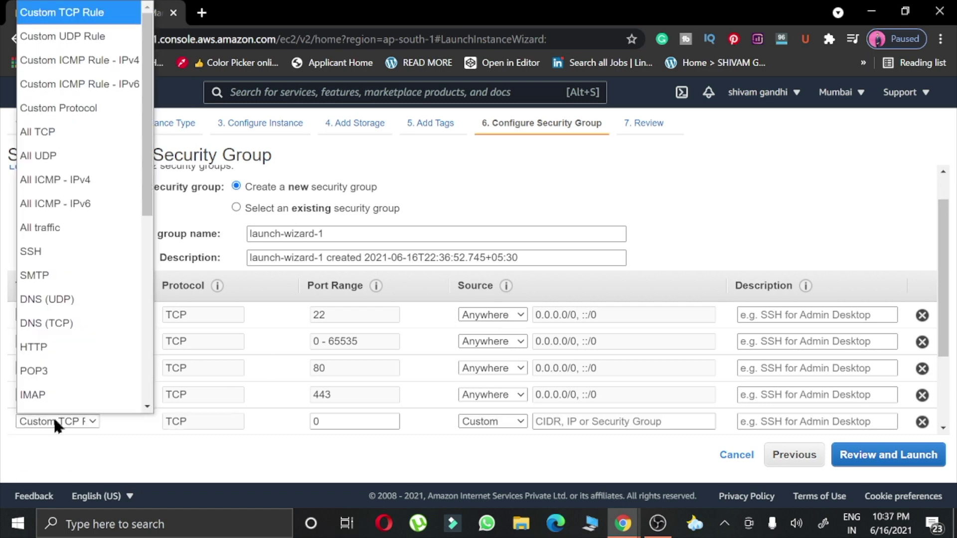
scroll(59, 306, "down", 1)
scroll(56, 199, "down", 1)
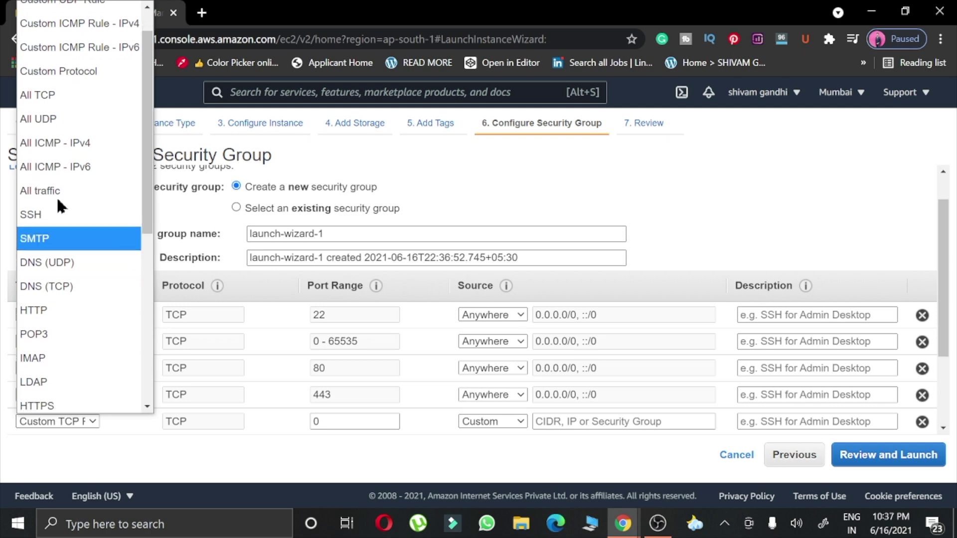
left_click(88, 106)
scroll(232, 304, "down", 2)
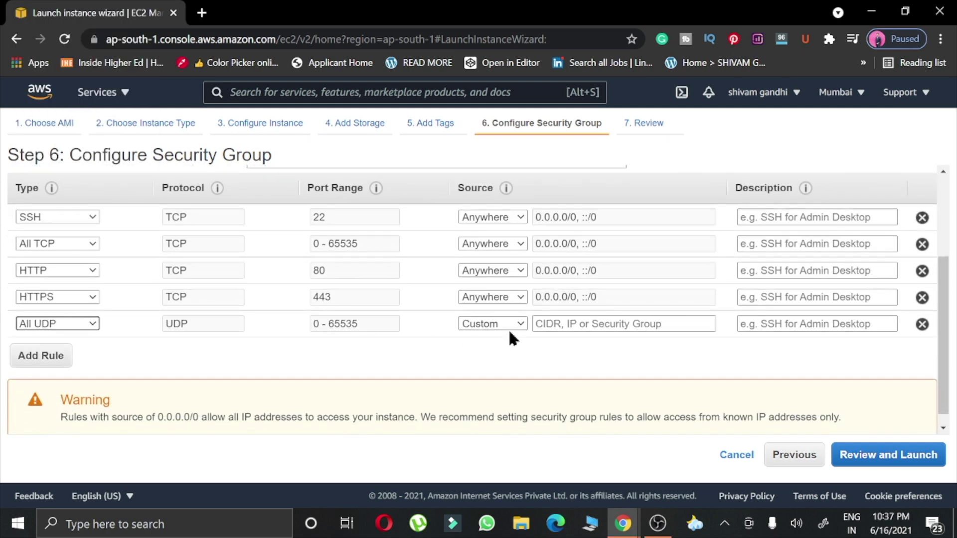
left_click(516, 324)
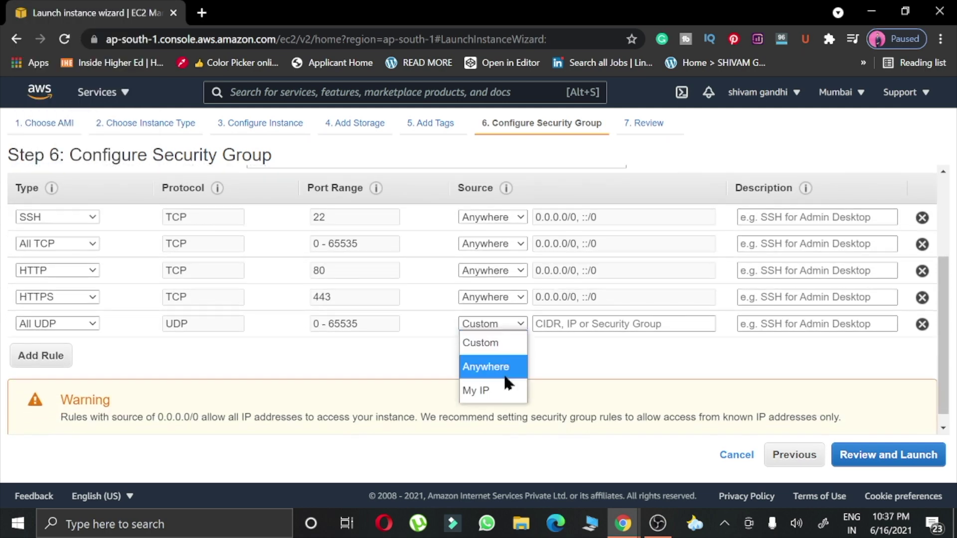
left_click(511, 369)
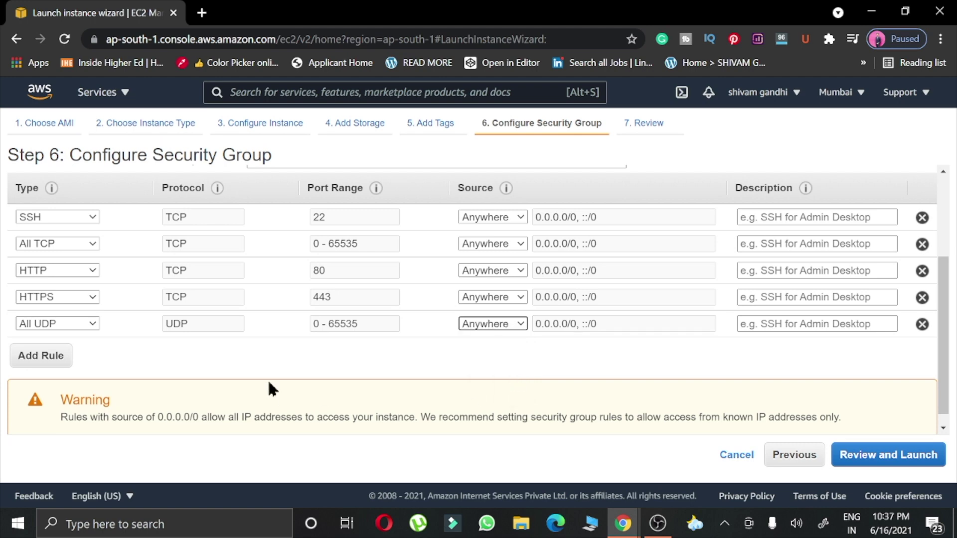
- Add a security group rule of type RDP with the source set to Anywhere
left_click(52, 354)
left_click(54, 350)
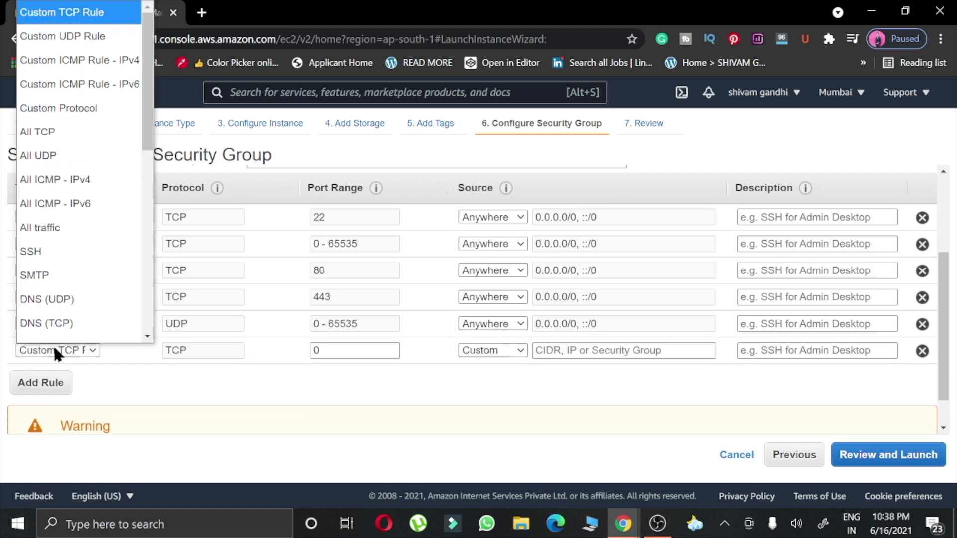
scroll(56, 282, "down", 2)
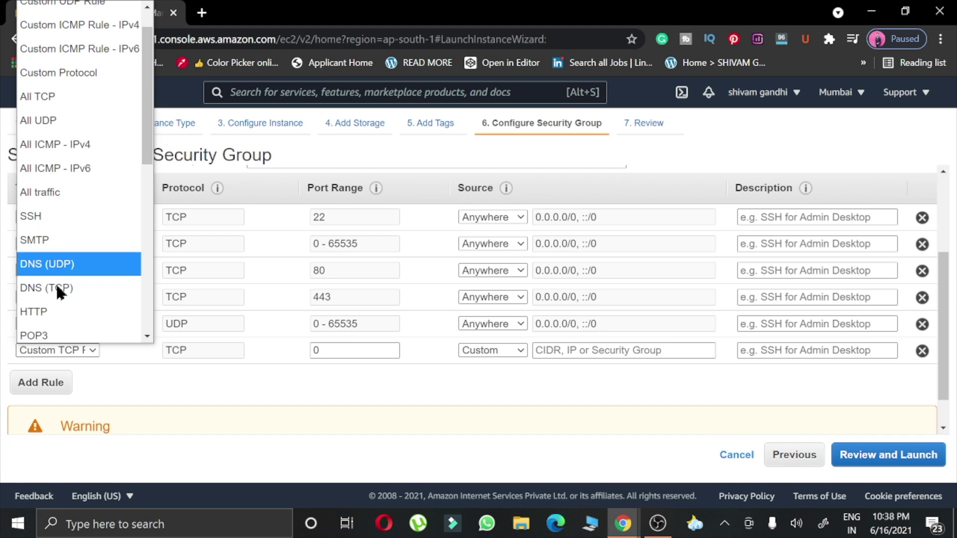
scroll(56, 282, "down", 1)
scroll(58, 256, "down", 2)
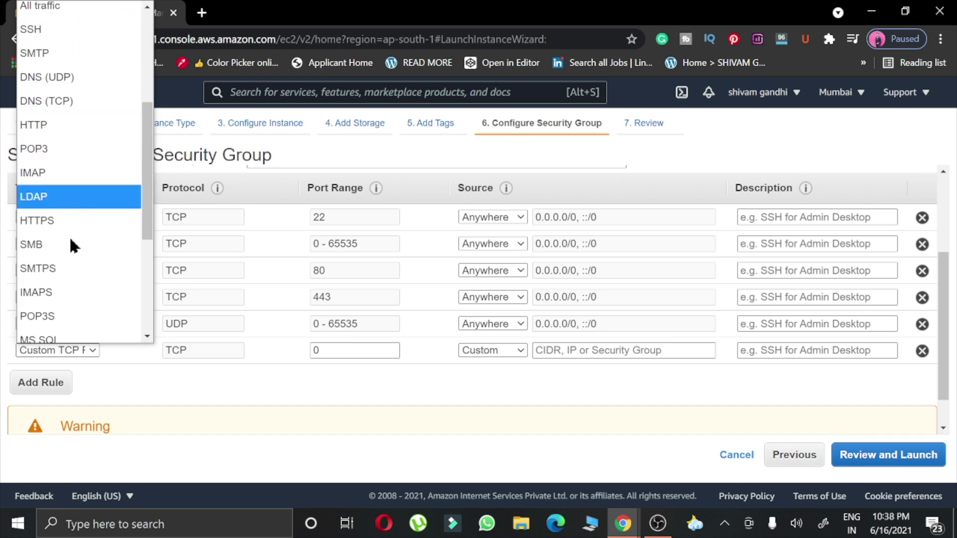
scroll(63, 313, "down", 2)
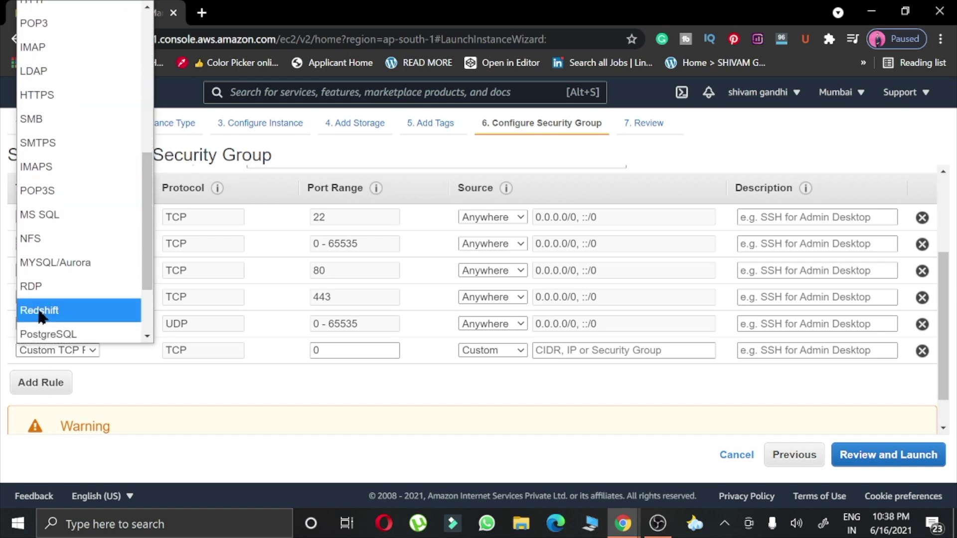
left_click(49, 293)
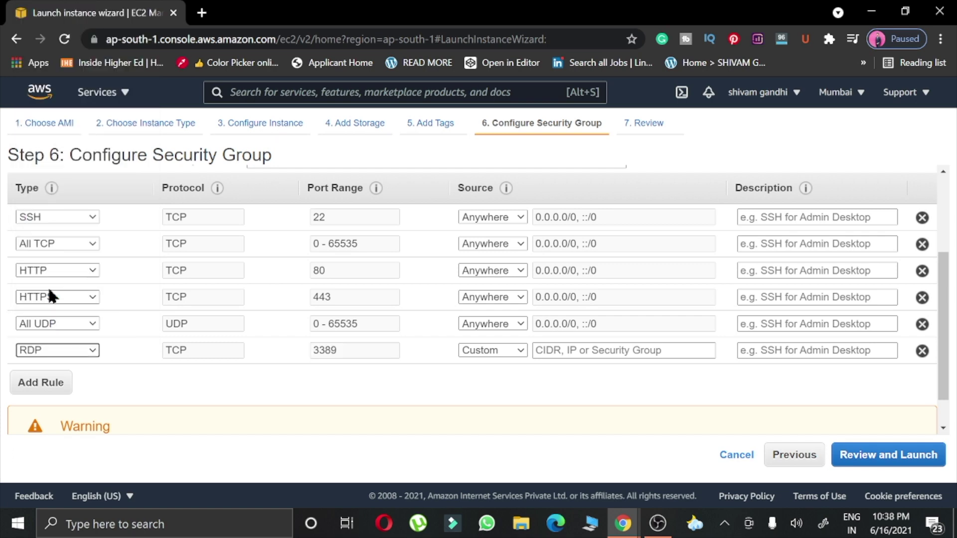
left_click(521, 347)
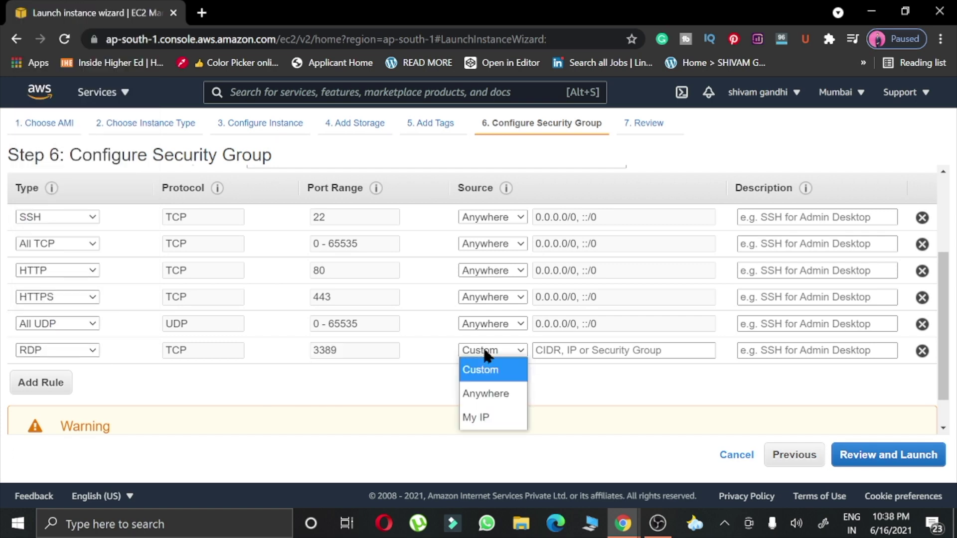
left_click(493, 385)
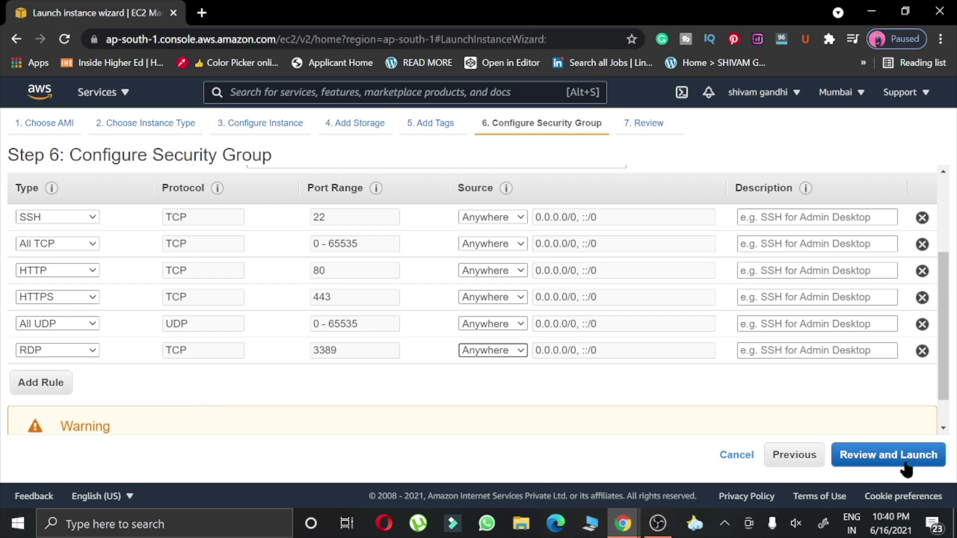
- Review the instance launch details, including the security group rules, and proceed to the key pair selection for launching
left_click(842, 454)
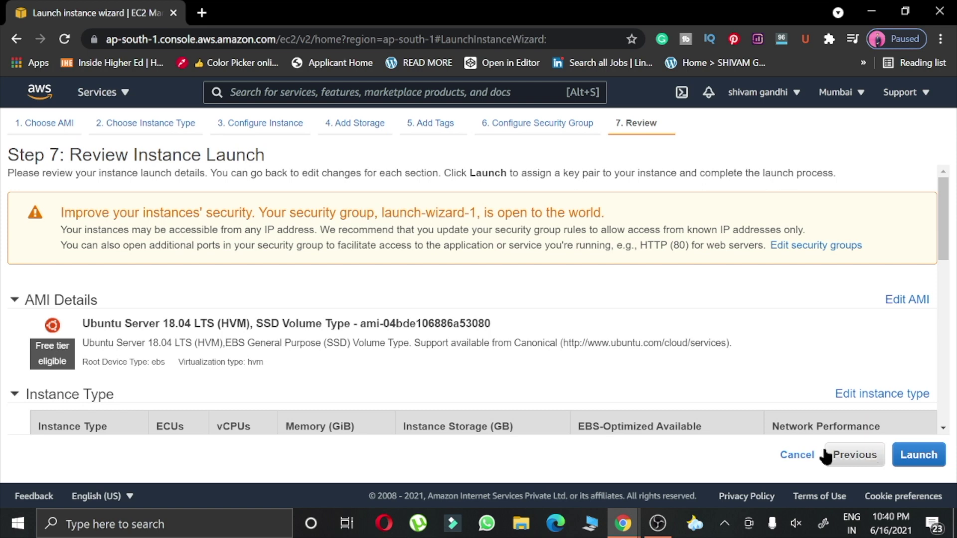
scroll(560, 381, "down", 10)
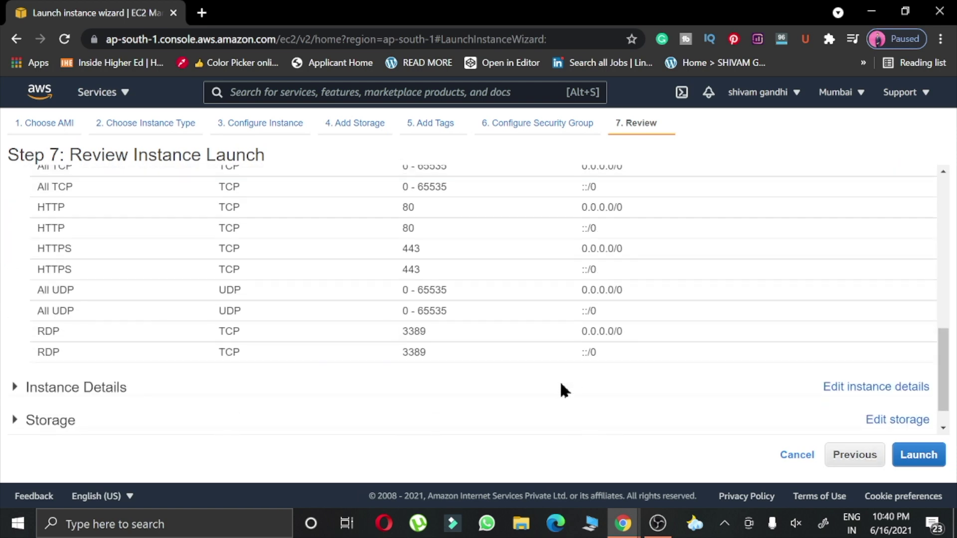
scroll(560, 381, "down", 1)
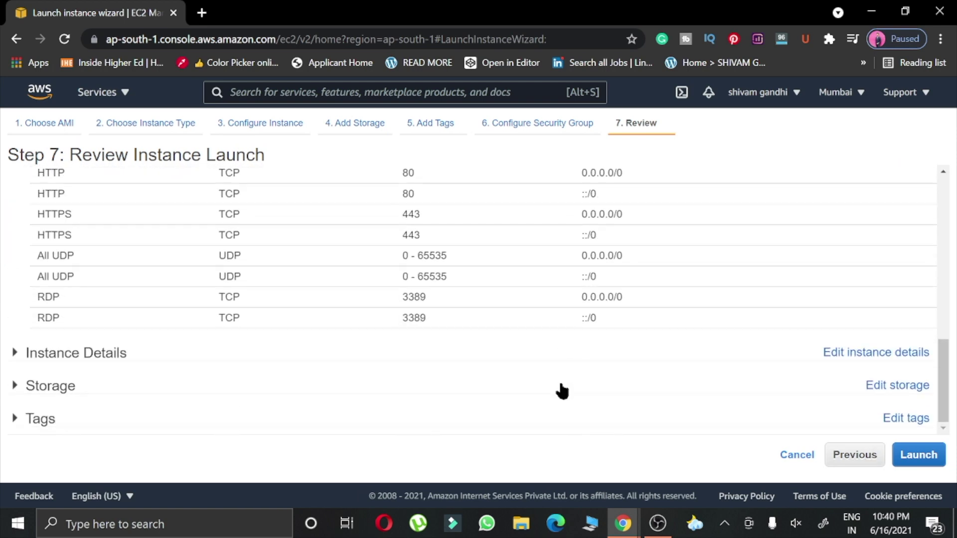
left_click(918, 455)
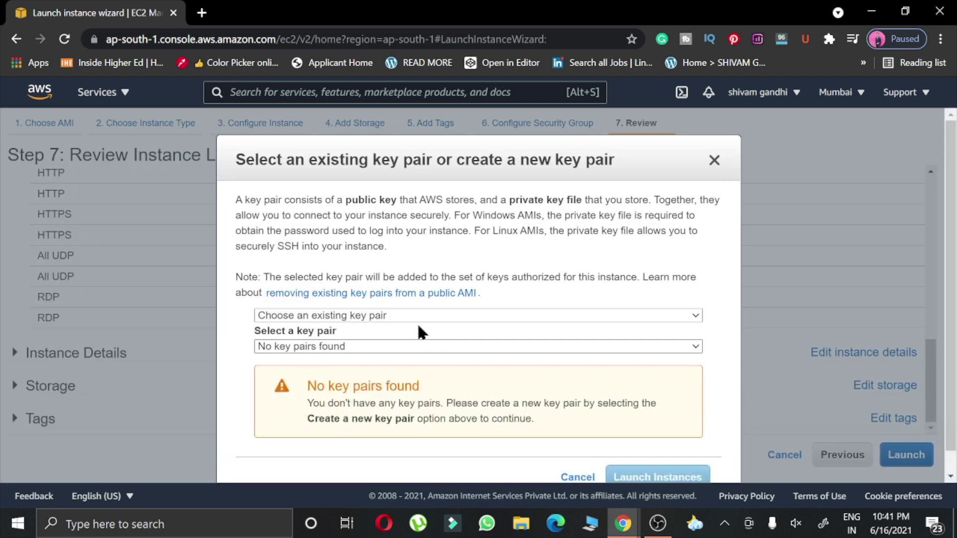
- Create a new key pair named webserver and download its private key file
left_click(403, 313)
left_click(415, 359)
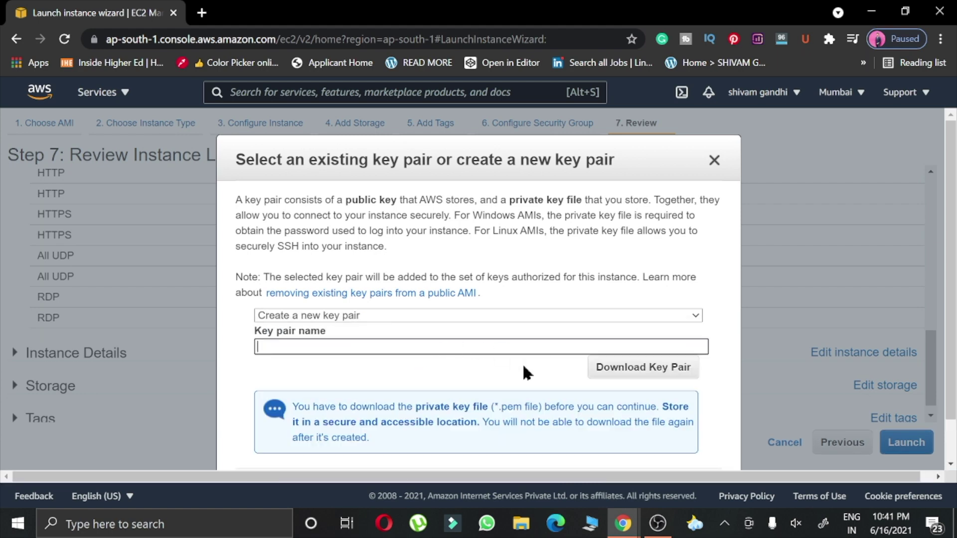
type("webs")
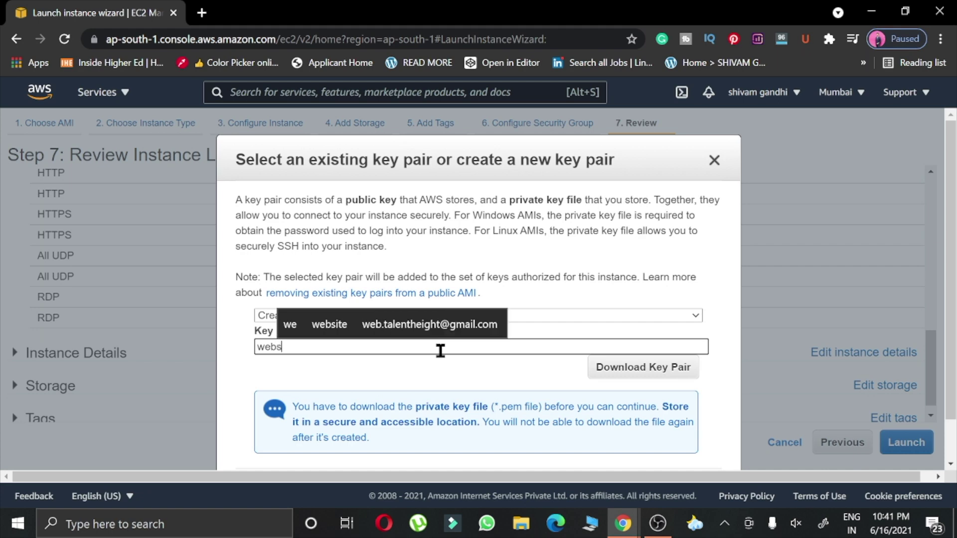
type("erb")
key("BackSpace")
type("ver")
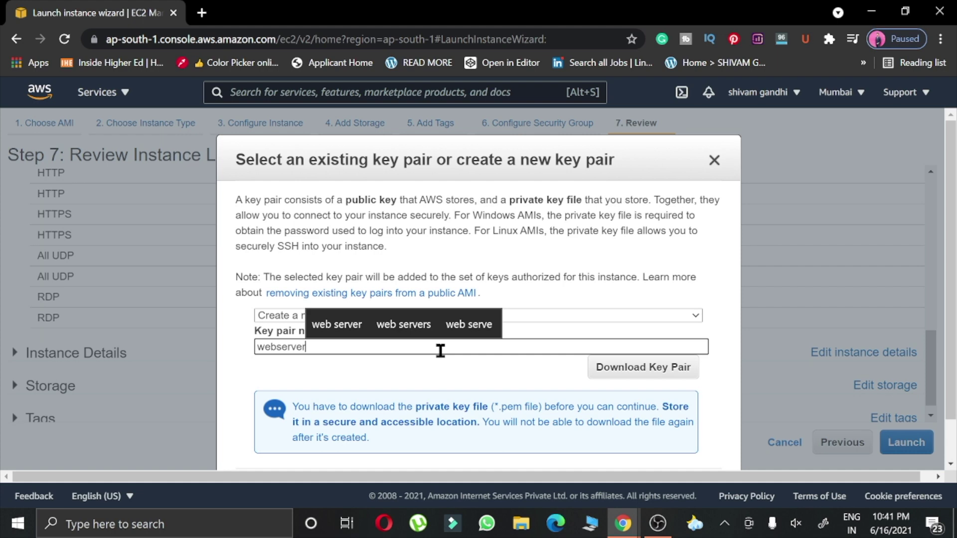
scroll(572, 376, "down", 1)
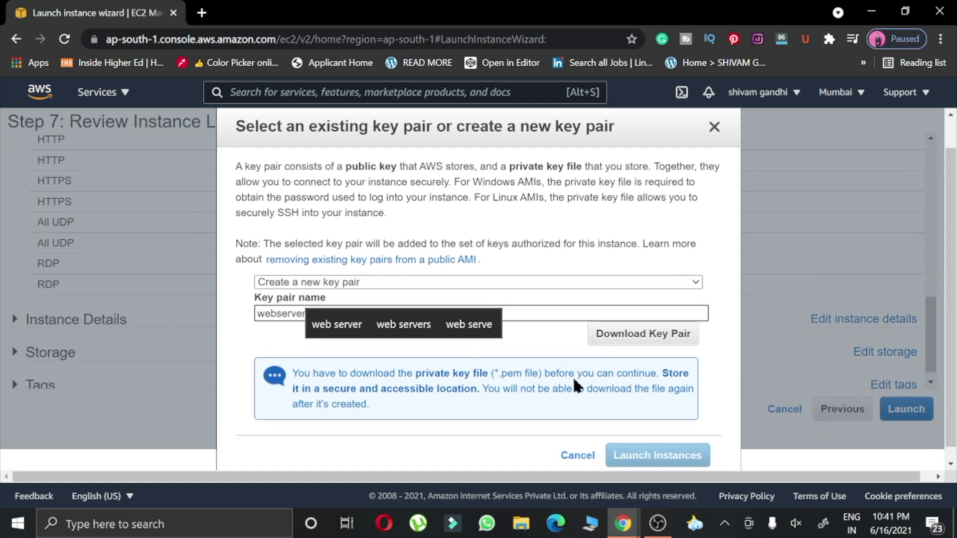
left_click(629, 335)
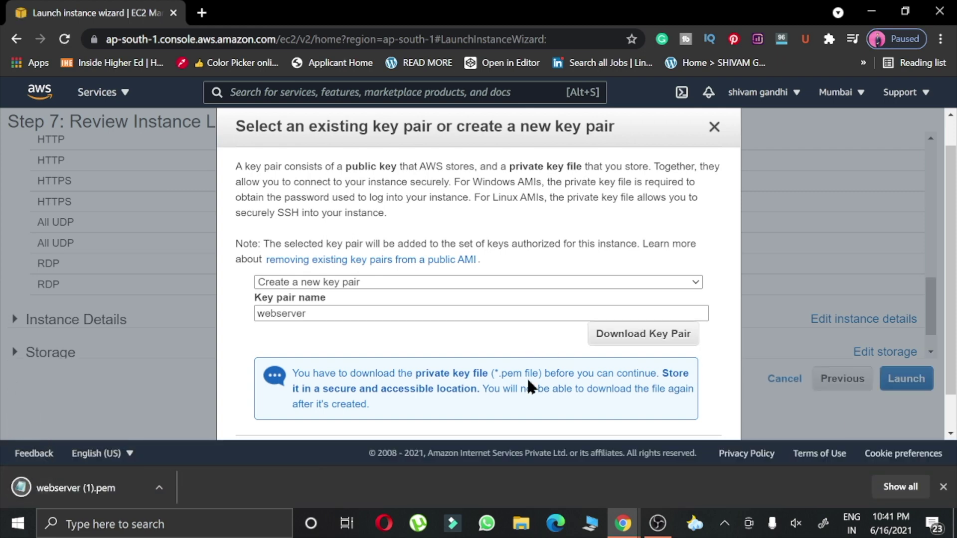
- Launch the instance with the new key pair and open the list of instances
scroll(593, 413, "down", 1)
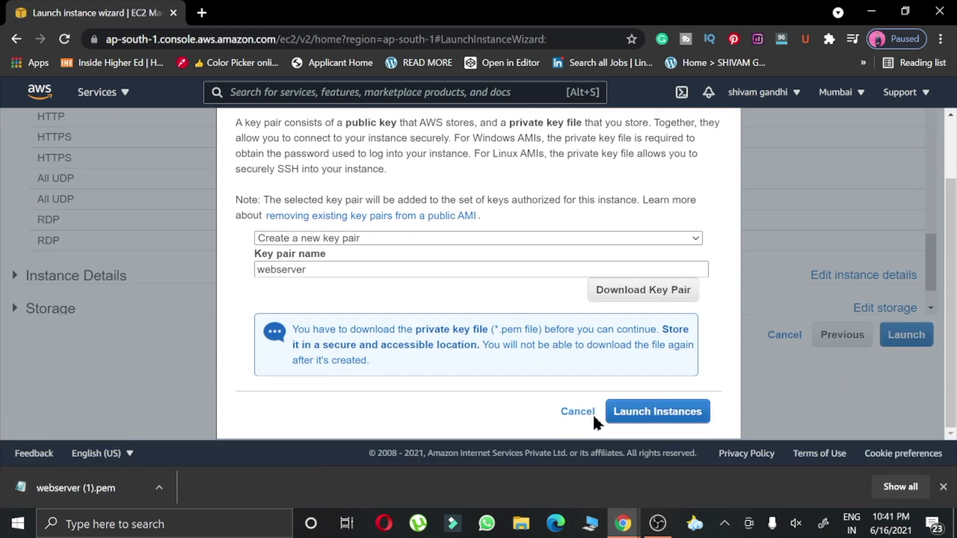
left_click(644, 420)
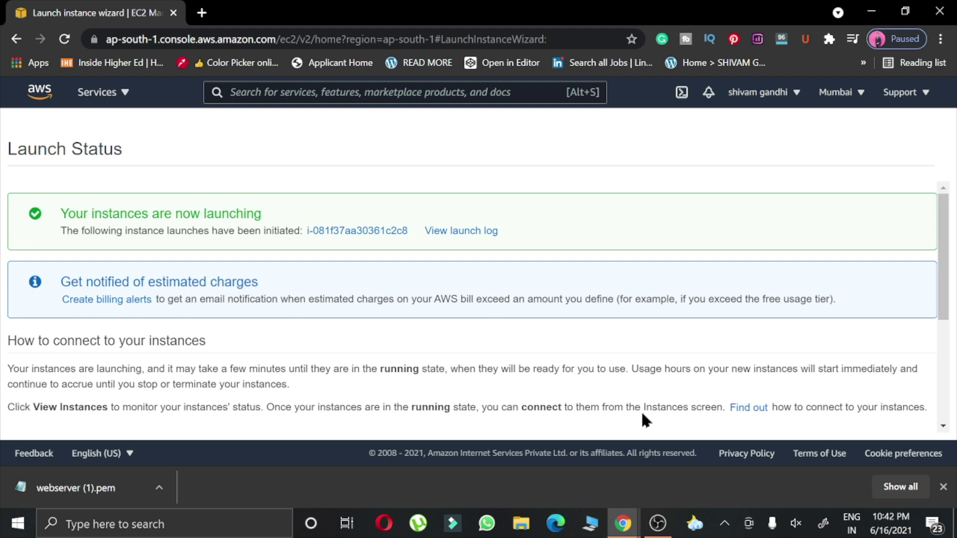
scroll(642, 414, "down", 4)
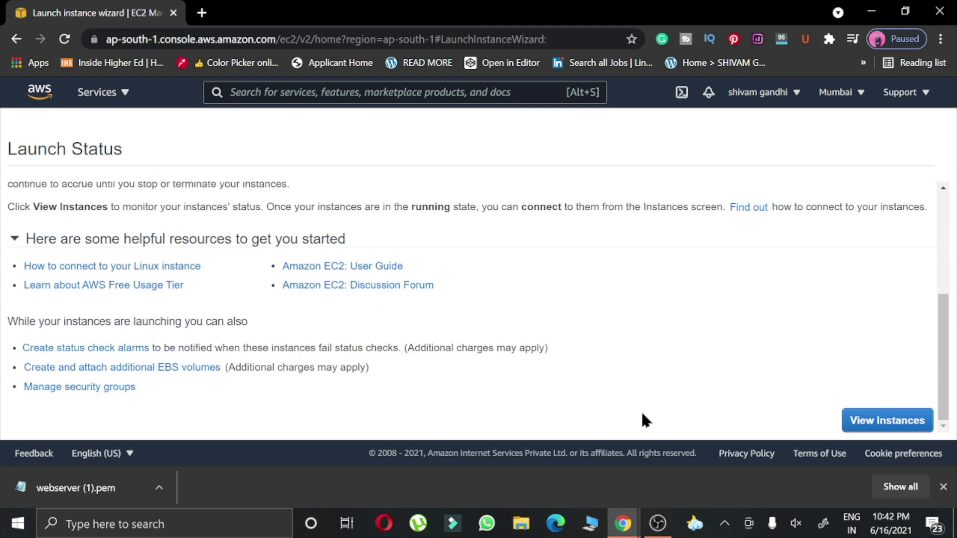
left_click(882, 420)
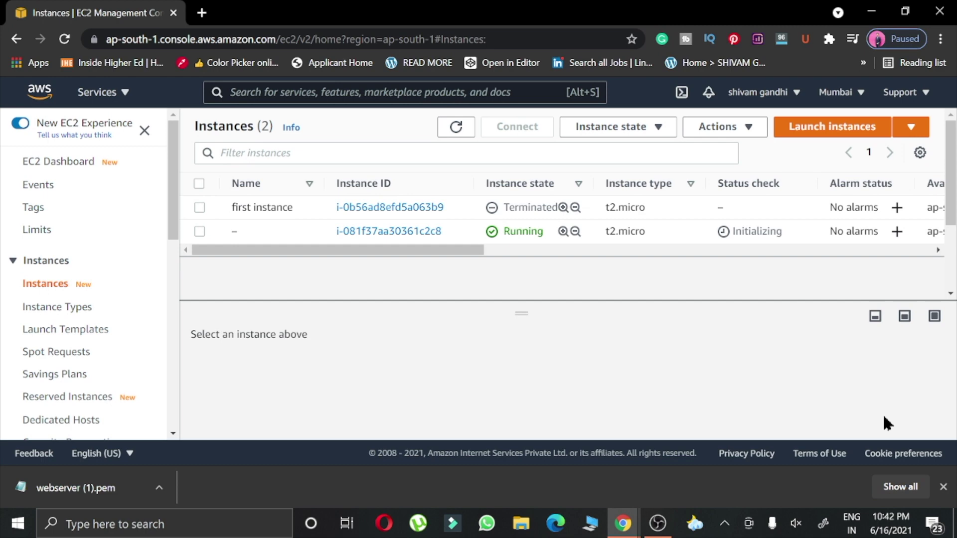
- Name the newly launched running instance "instance" and refresh the instances list
left_click(246, 231)
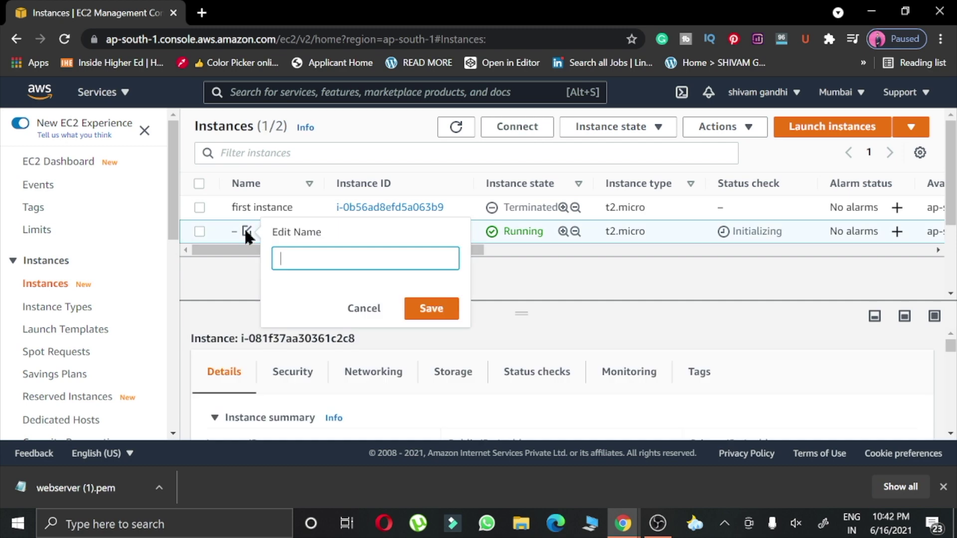
type("in")
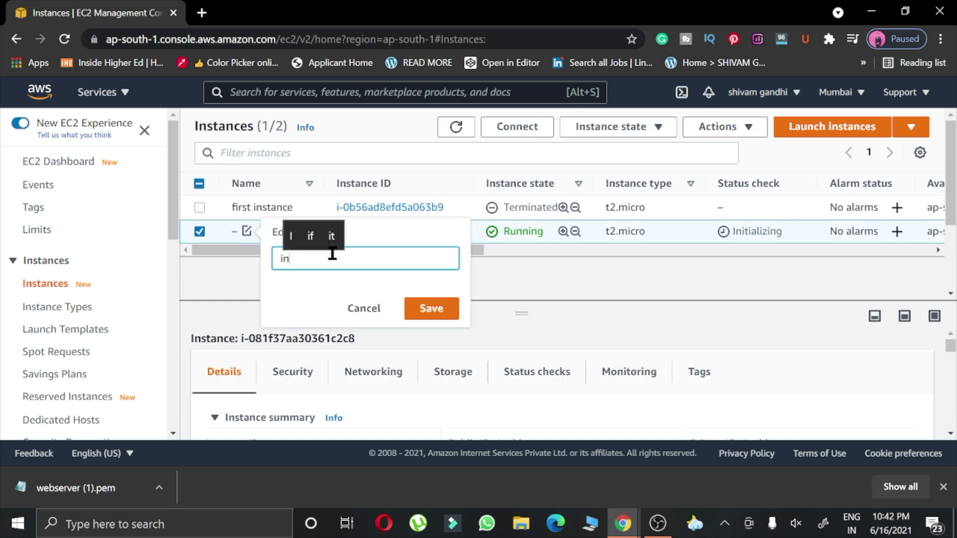
type("st")
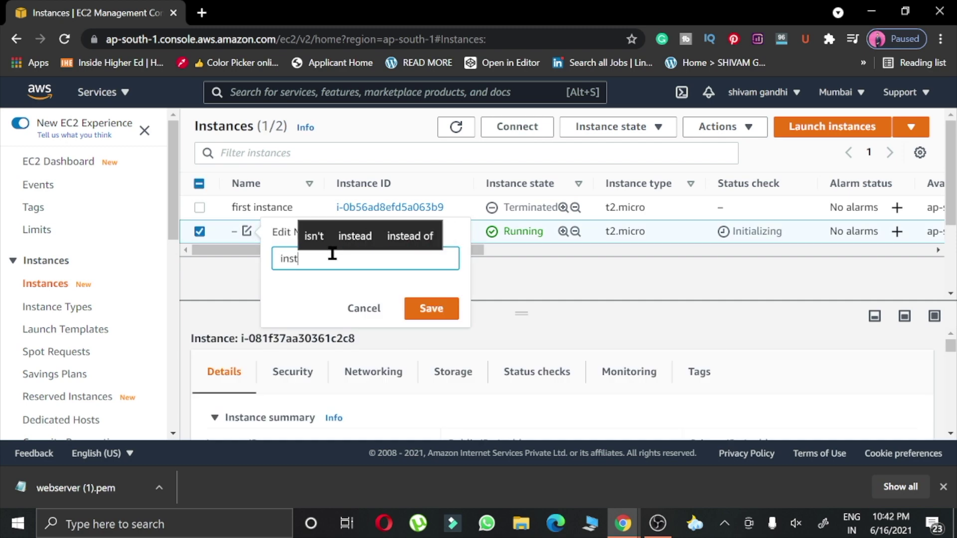
type("ance")
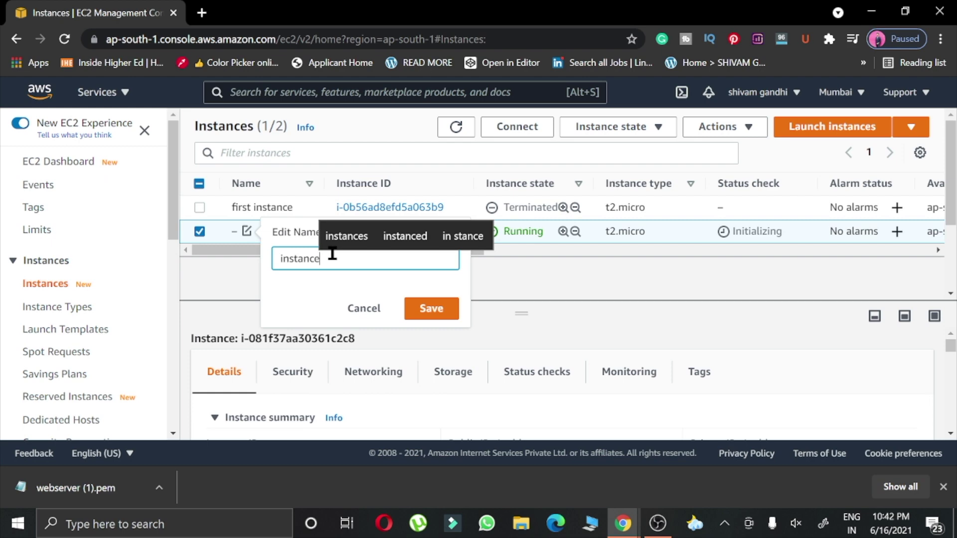
left_click(426, 306)
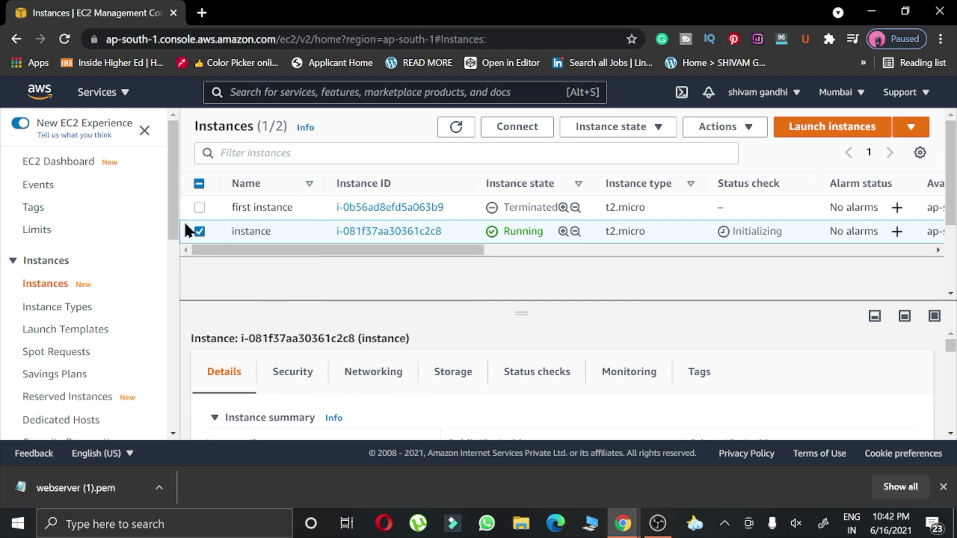
left_click(458, 127)
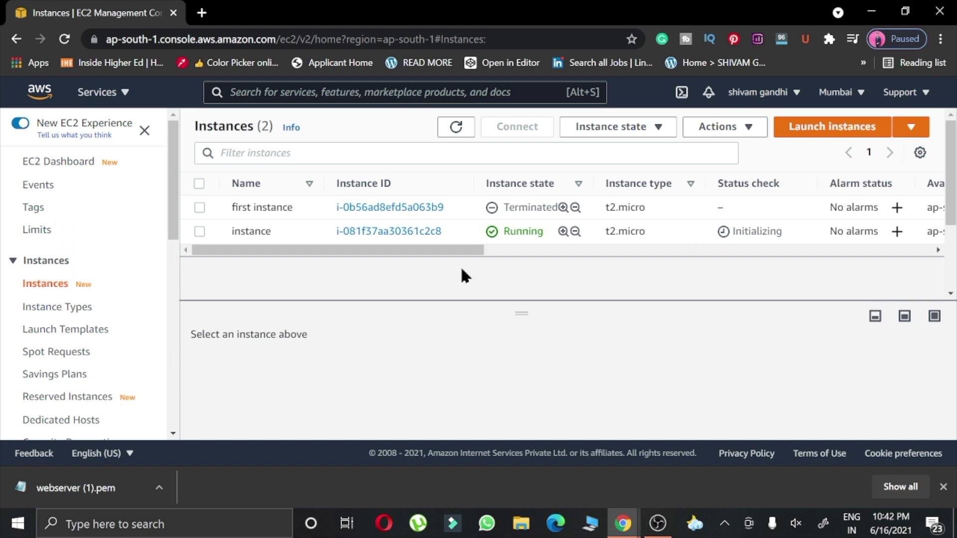
- Return to the AWS Management Console home page and open the EC2 dashboard from the recently visited services
left_click(29, 102)
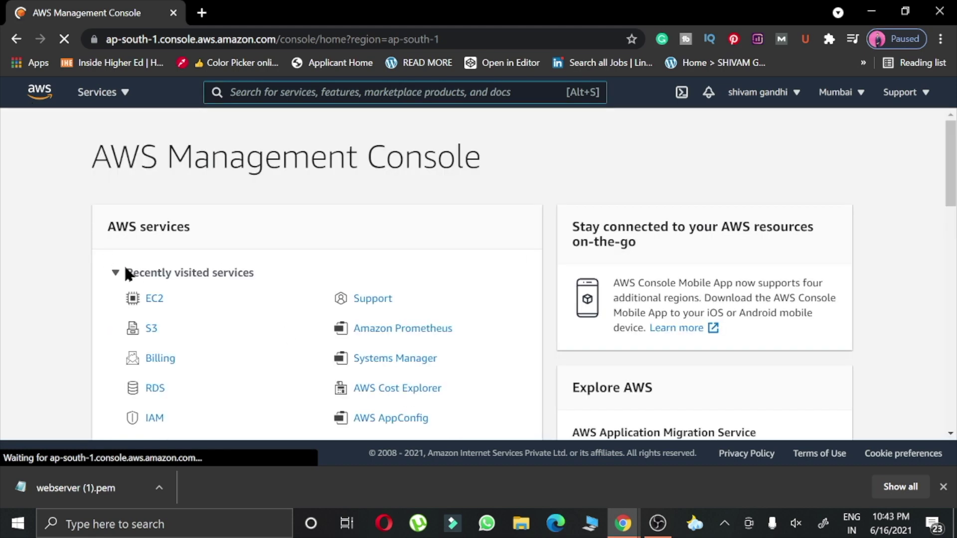
left_click(153, 301)
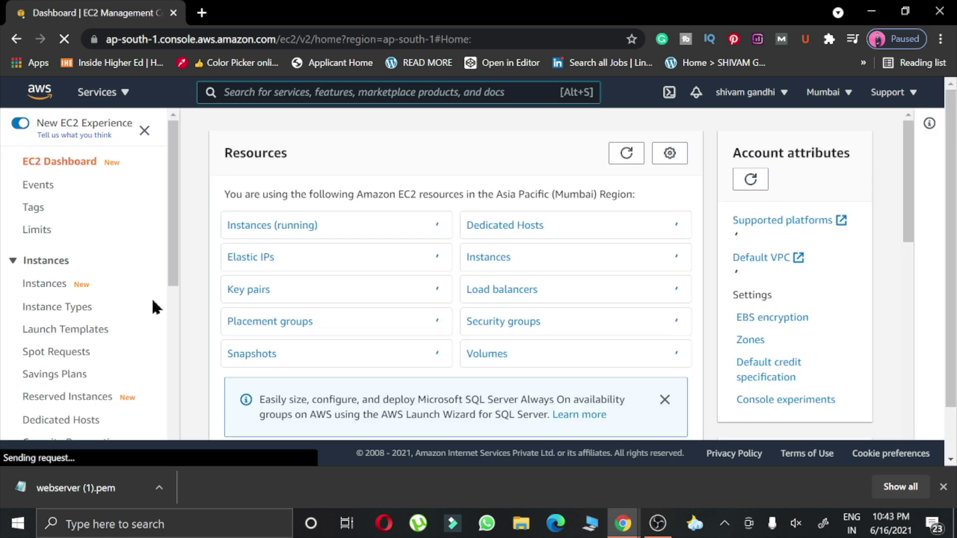
mouse_move(657, 524)
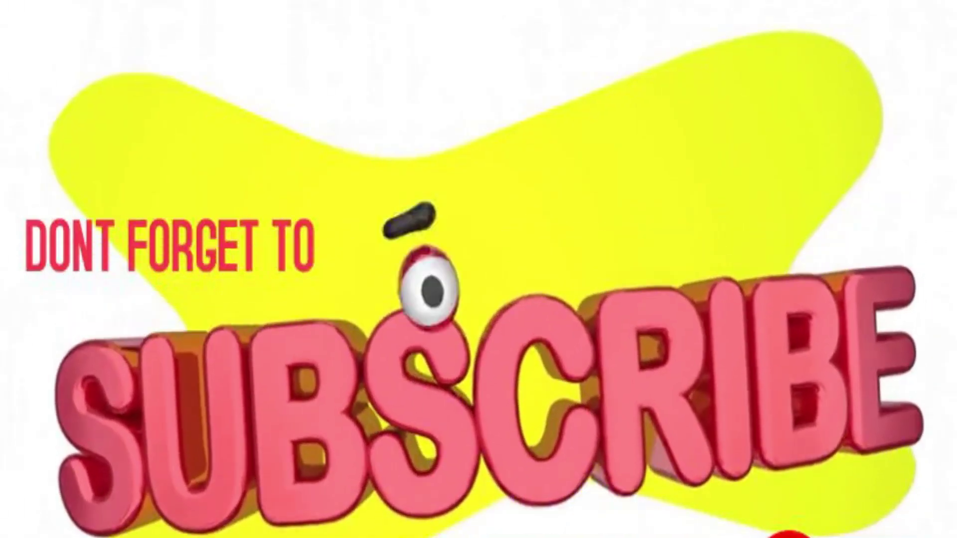